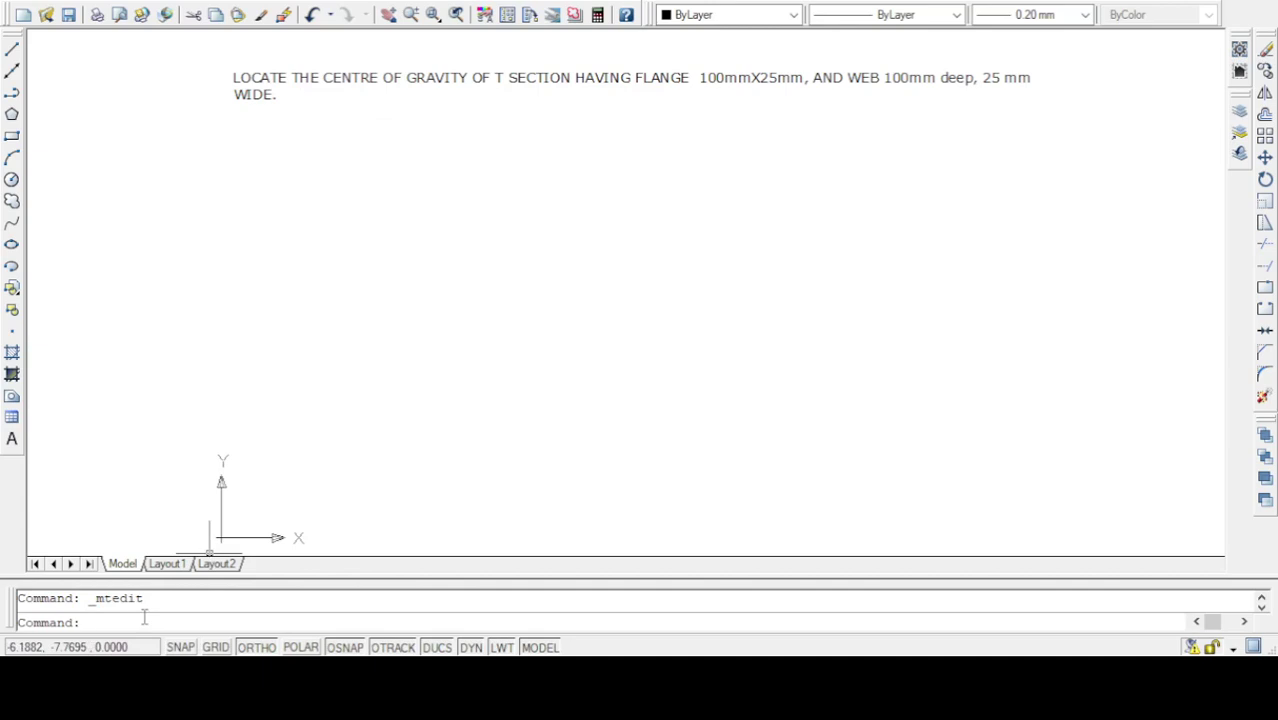
Set the model space limits from the default 0,0 corner to 400,300 and zoom to show the whole area.
type("LE")
key("BackSpace")
type("IMITS")
key("Return")
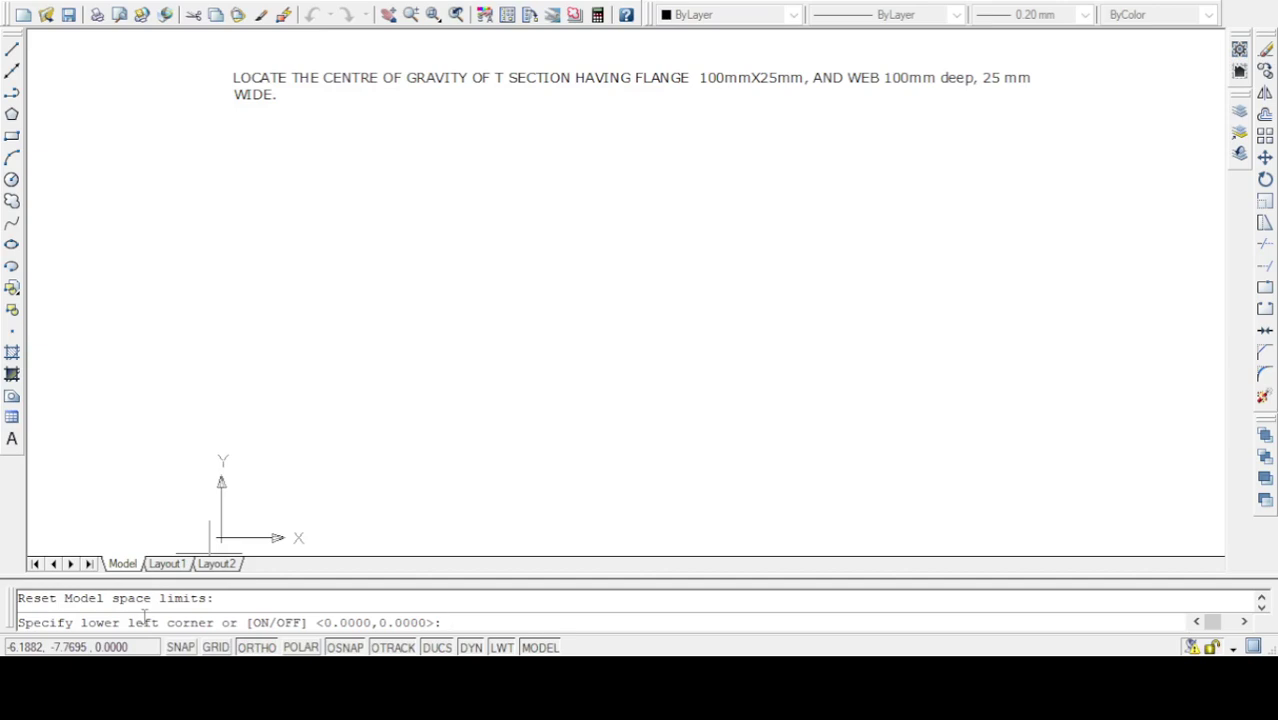
key("Return")
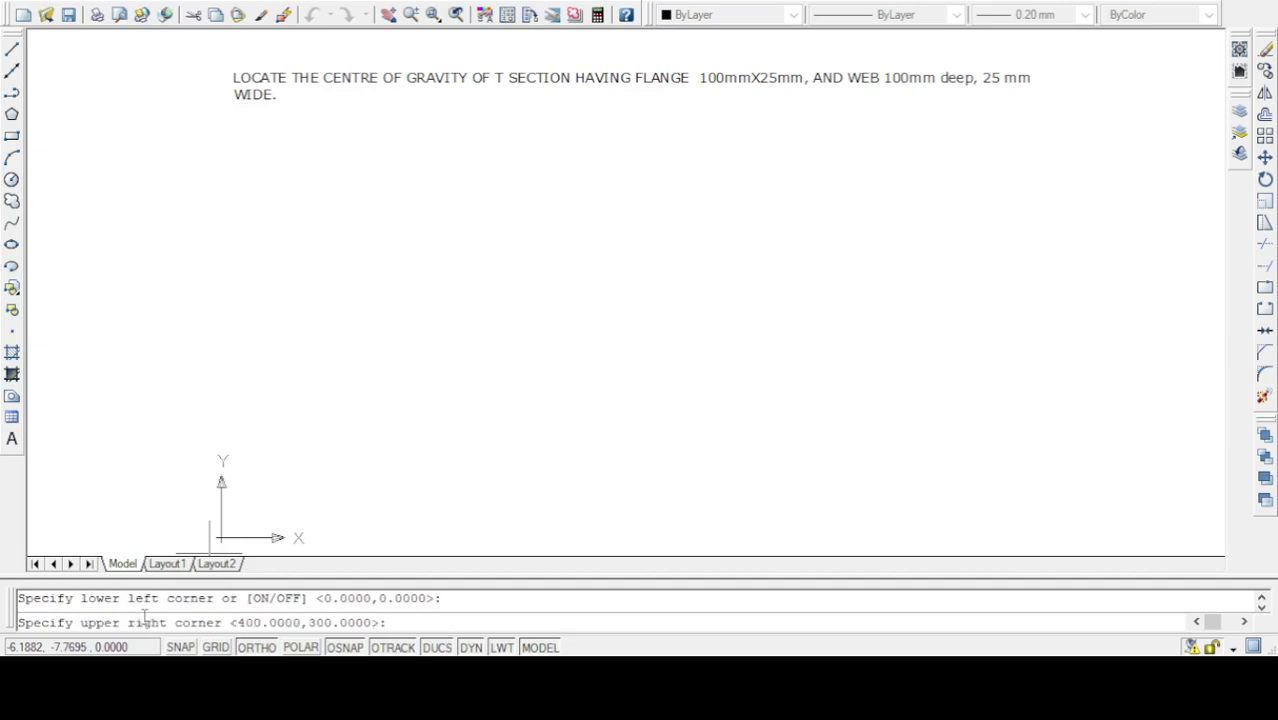
type("400,300")
key("Return")
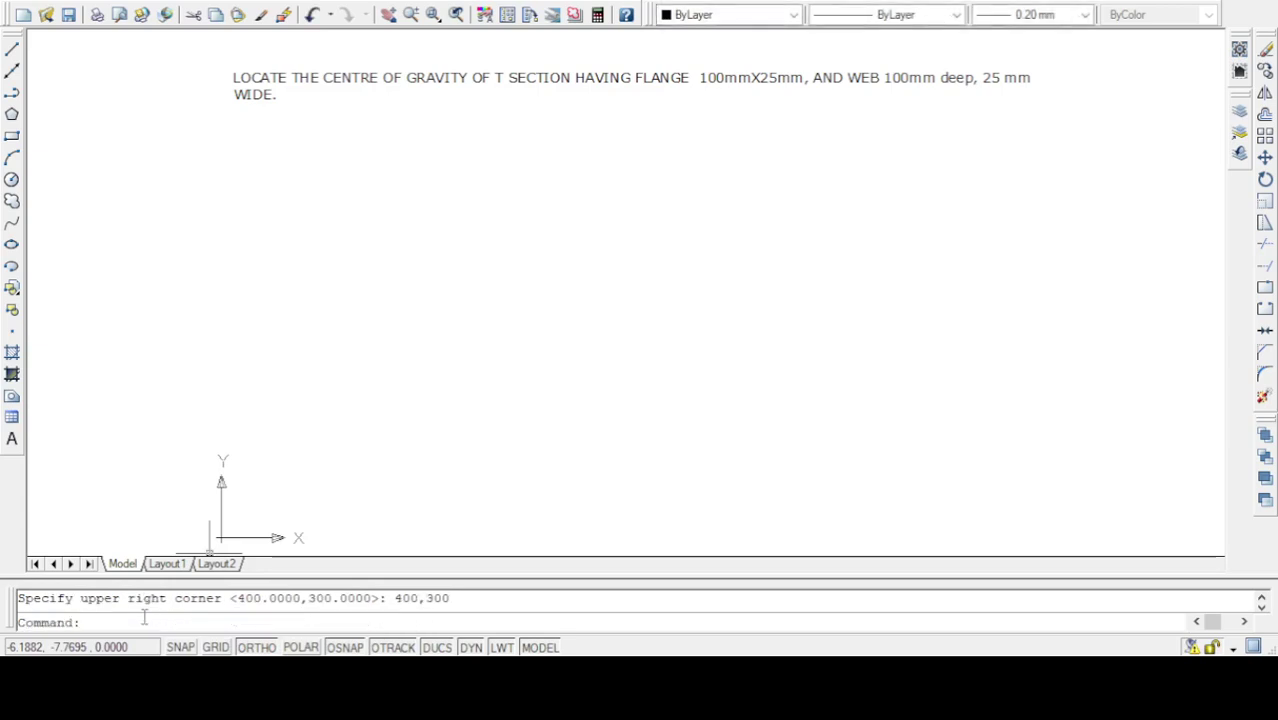
type("z")
key("Return")
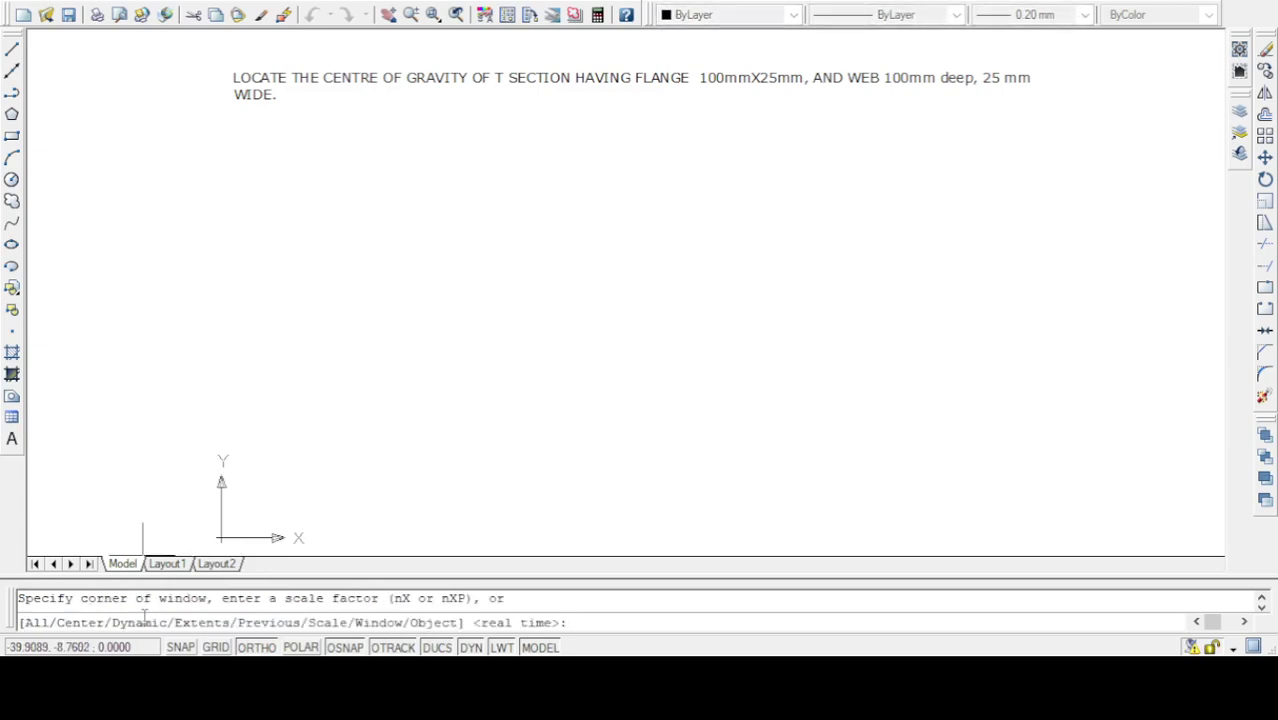
type("A")
key("Return")
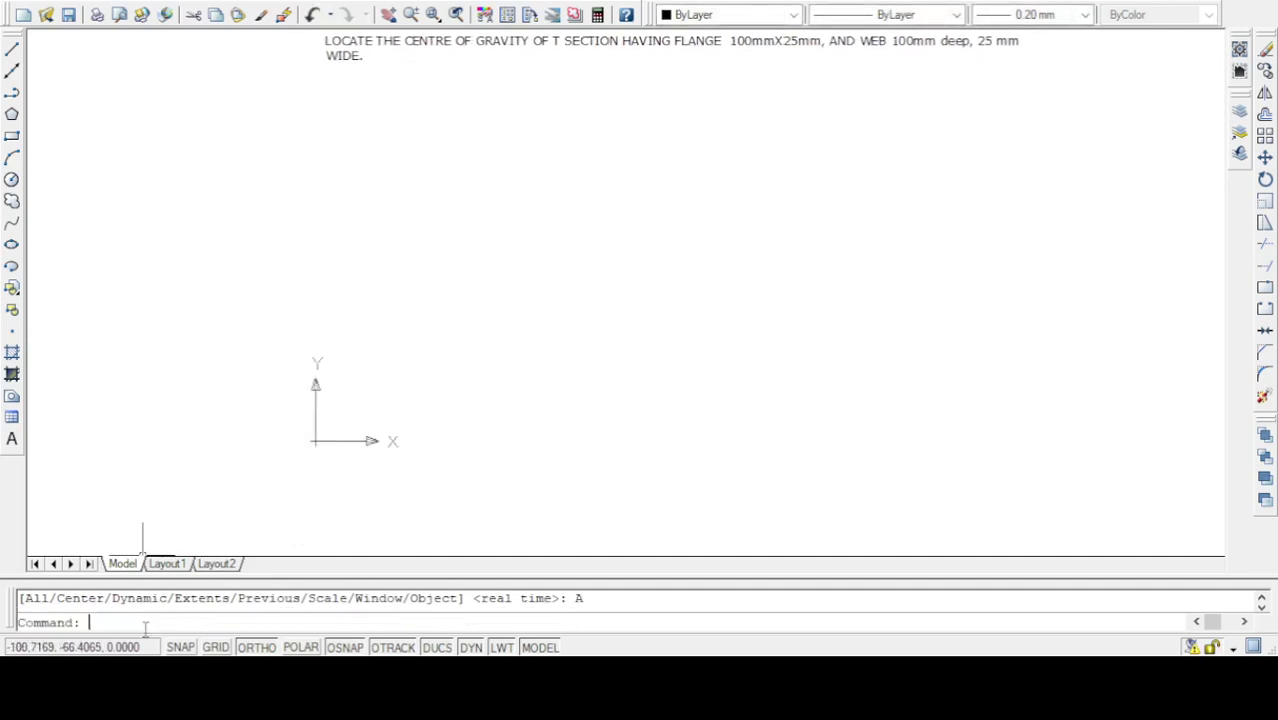
Turn on grid snapping and the grid display.
left_click(182, 648)
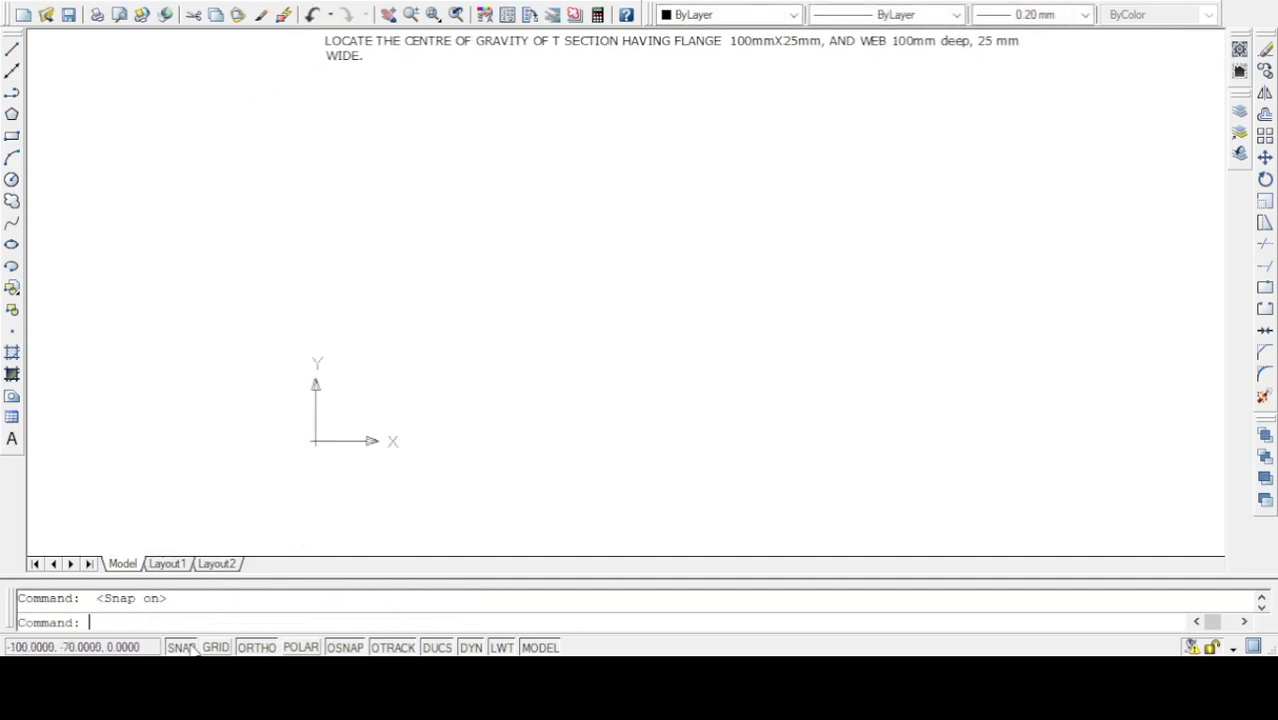
left_click(216, 648)
left_click(190, 648)
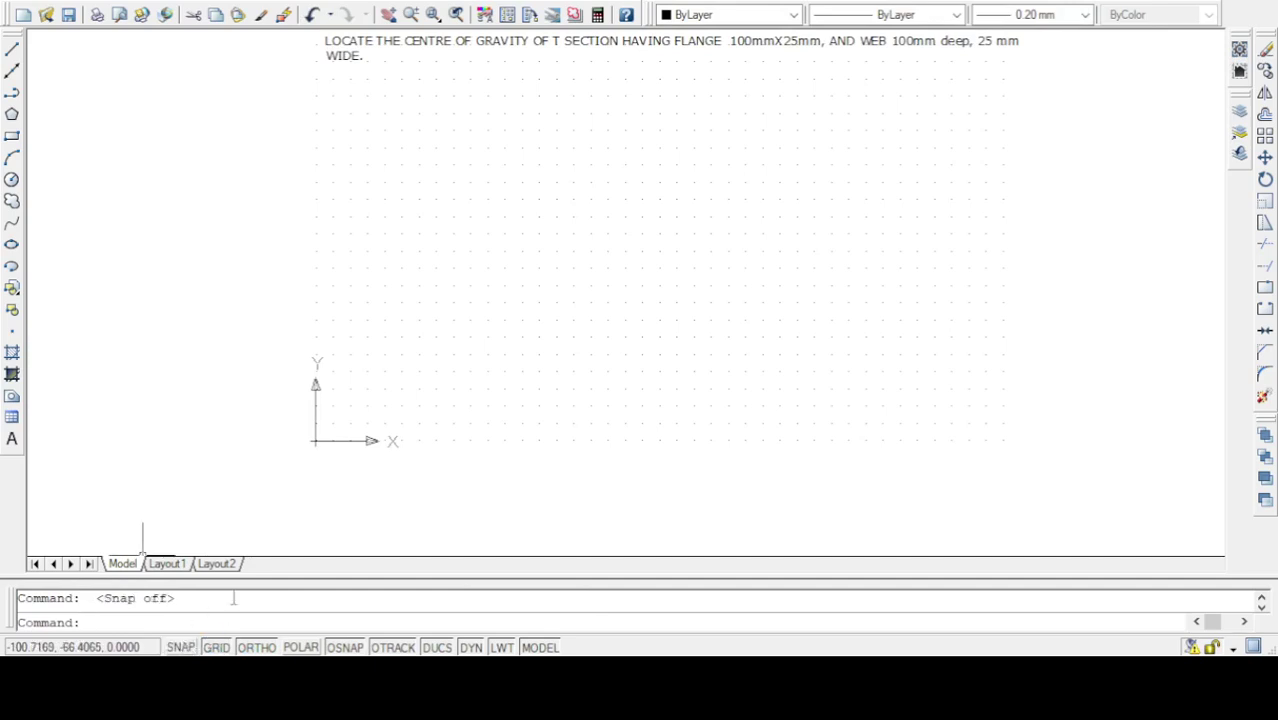
left_click(182, 648)
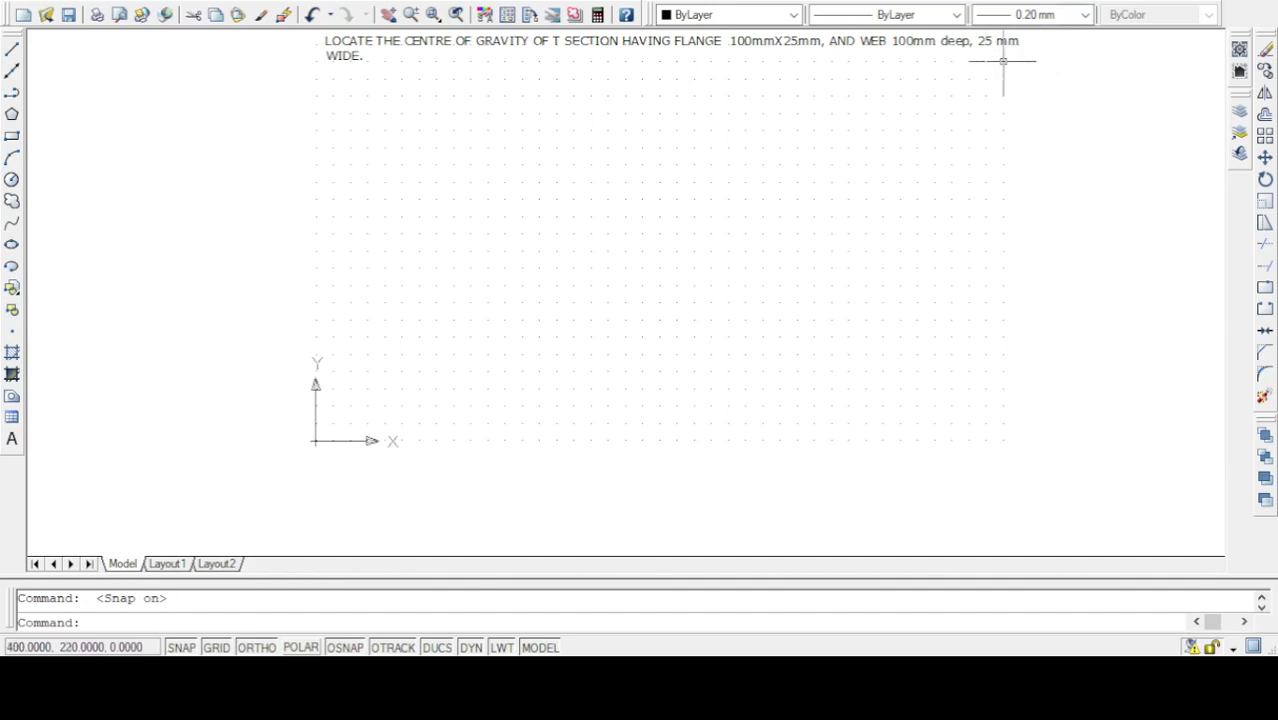
scroll(1003, 61, "up", 3)
scroll(1007, 63, "down", 5)
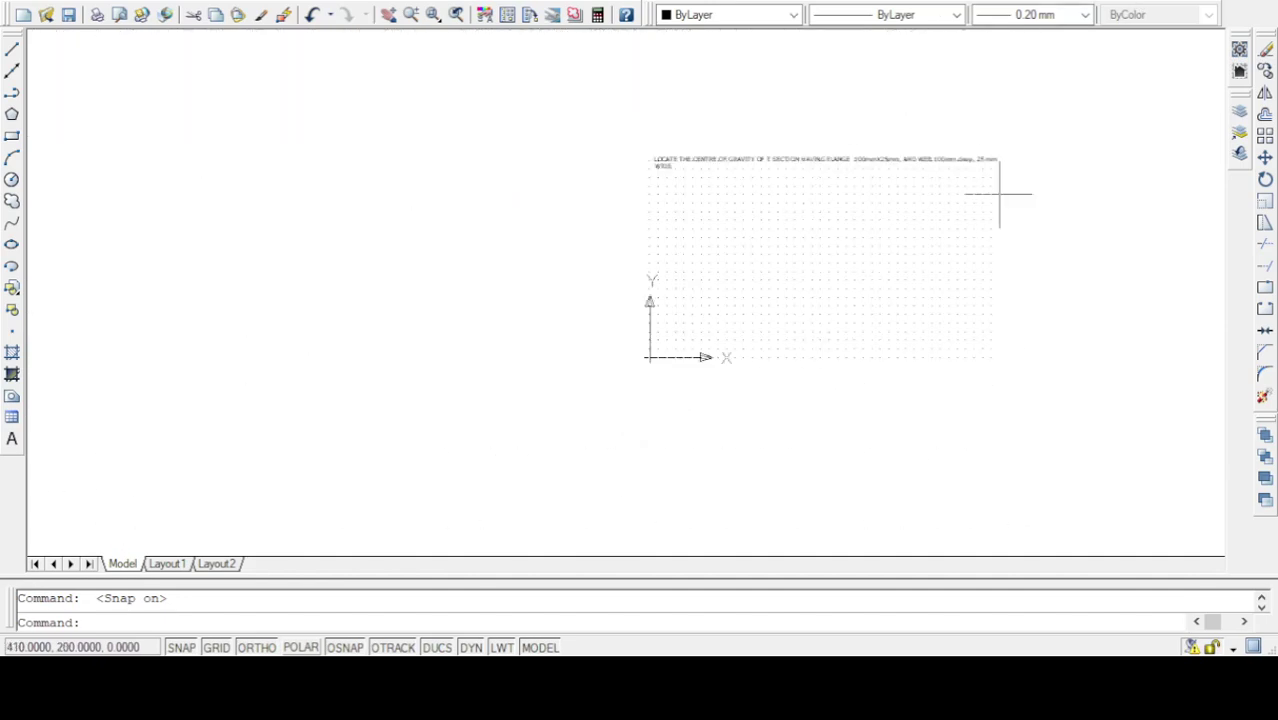
scroll(998, 194, "up", 3)
scroll(985, 133, "up", 3)
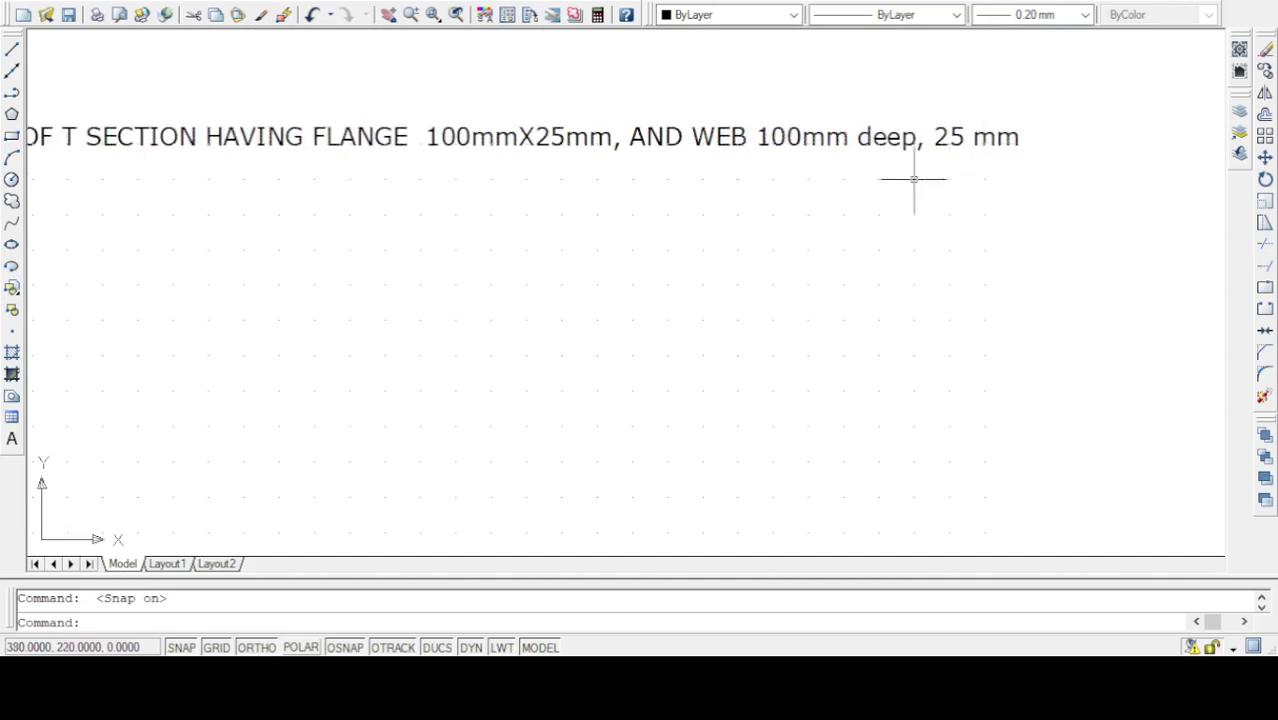
scroll(1055, 180, "down", 3)
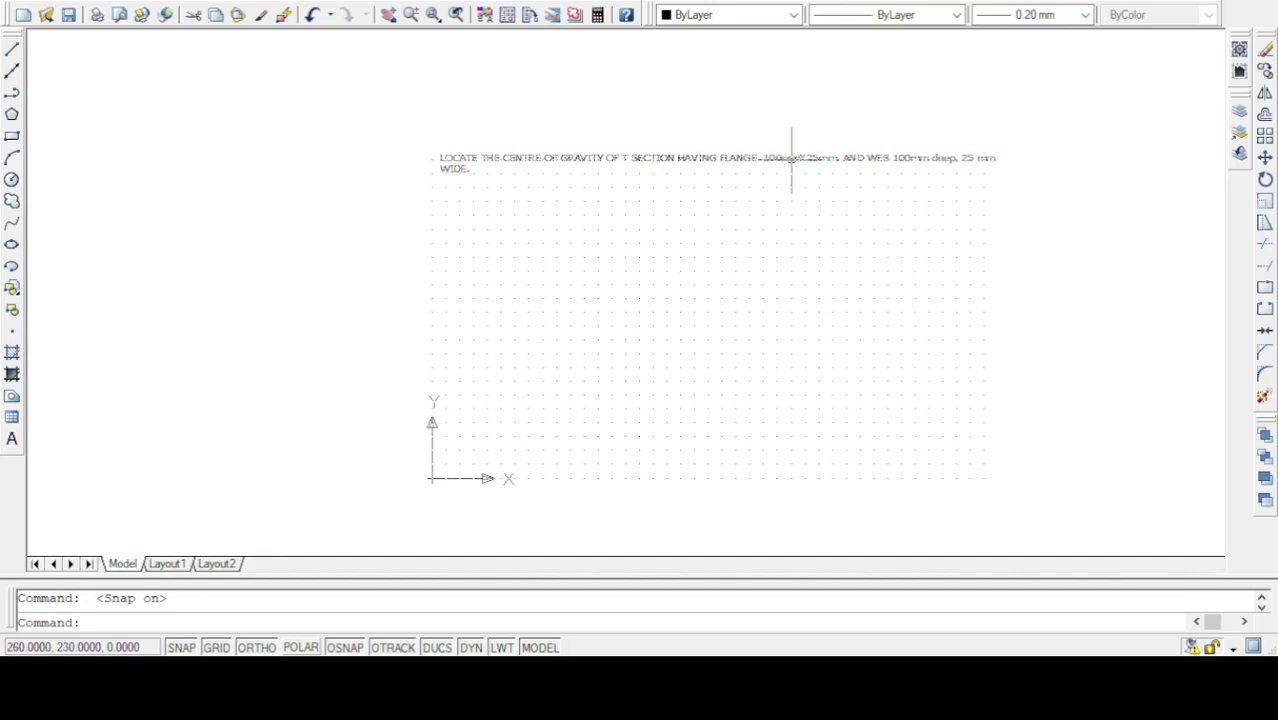
Zoom to all of the drawing area and close the drawing that holds the problem statement.
type("z")
key("Return")
type("a")
key("Return")
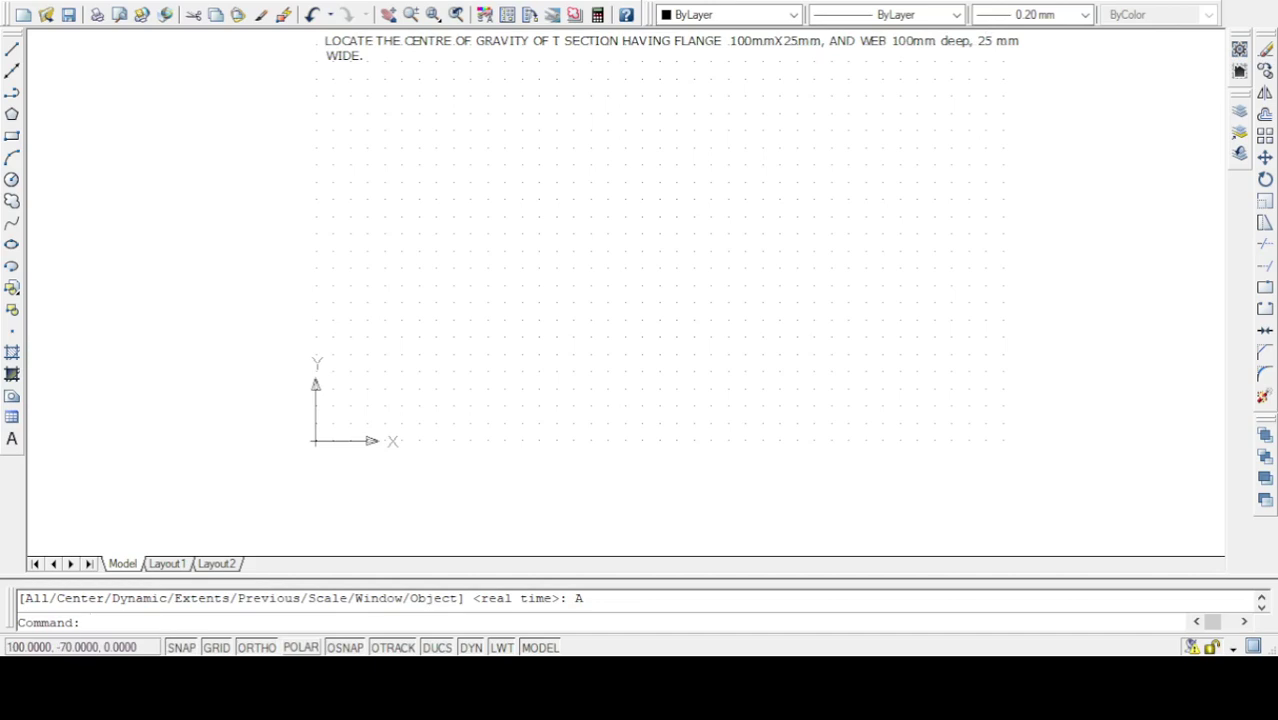
key("ctrl+F4")
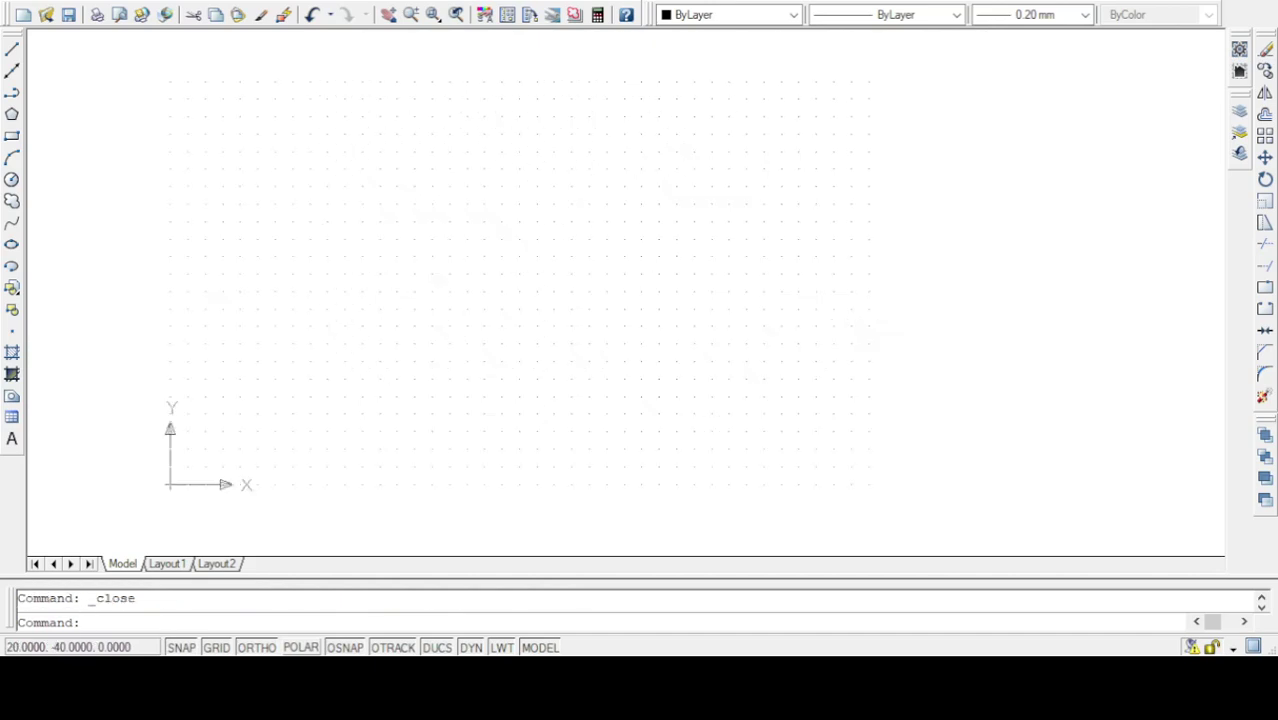
Draw the flange as a closed outline of lines, 100 mm wide and 25 mm deep, in the upper part of the grid.
left_click(12, 50)
left_click(380, 168)
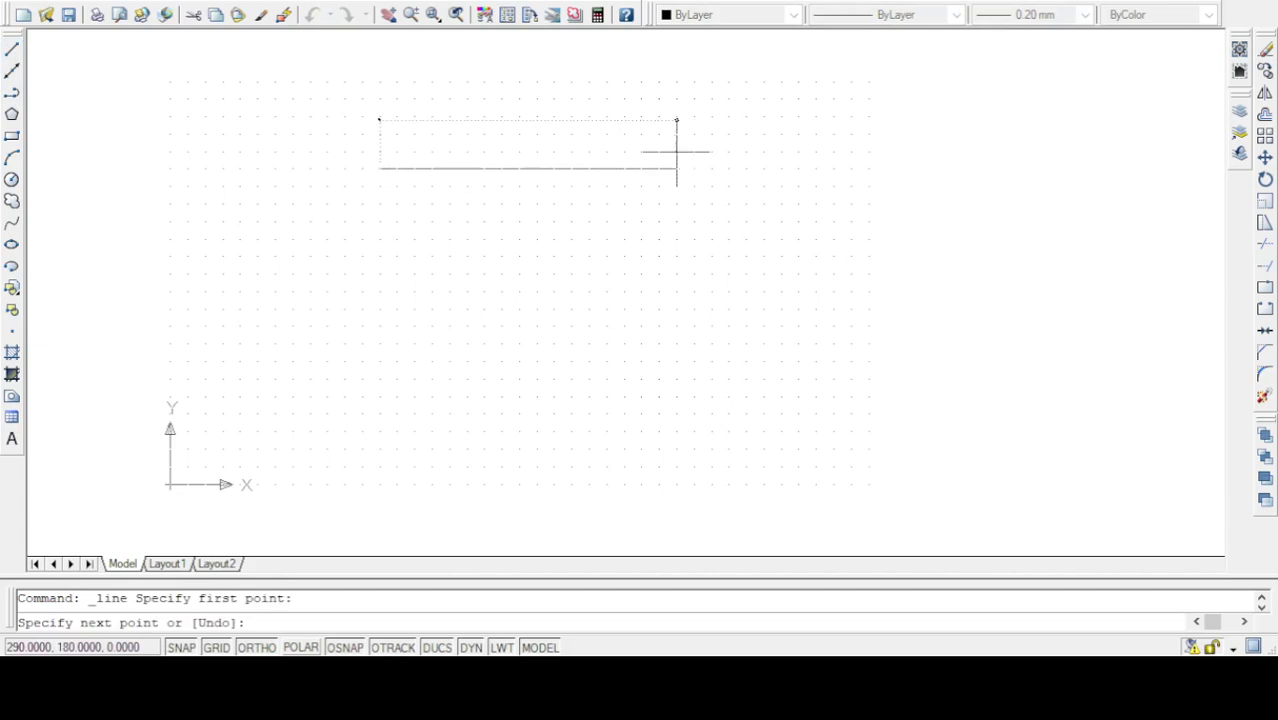
type("100")
key("Return")
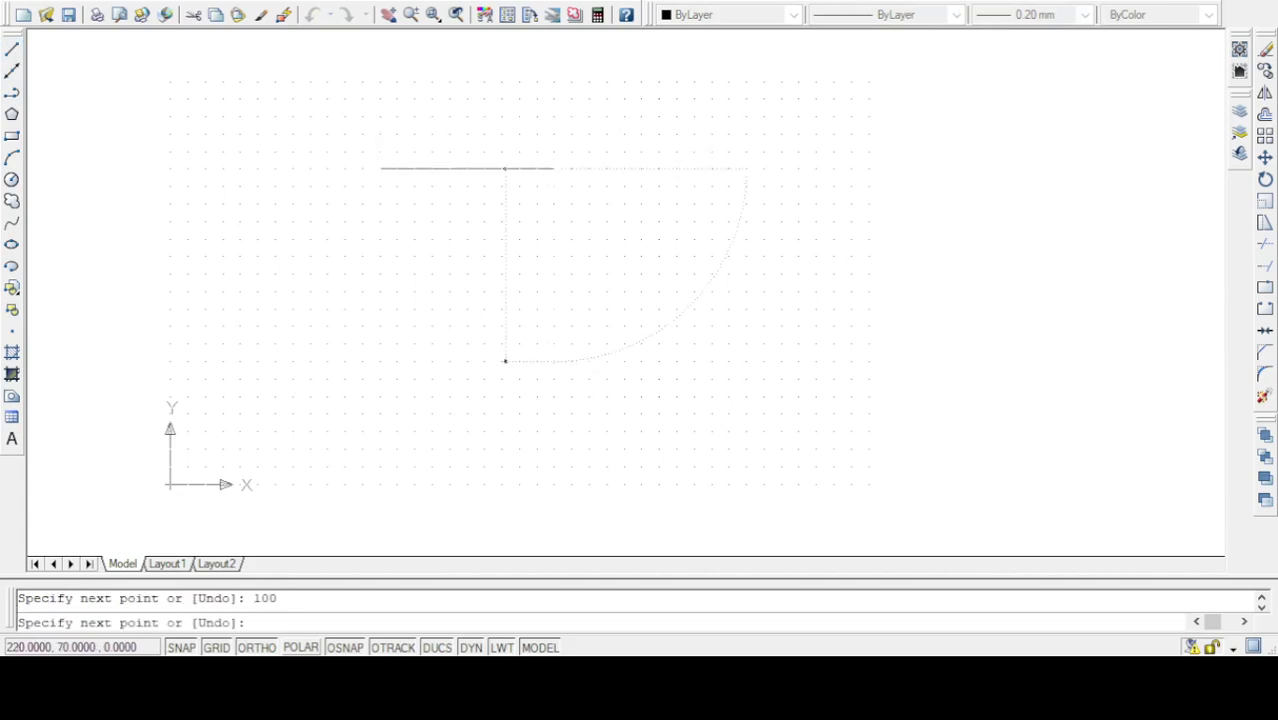
type("25")
key("Return")
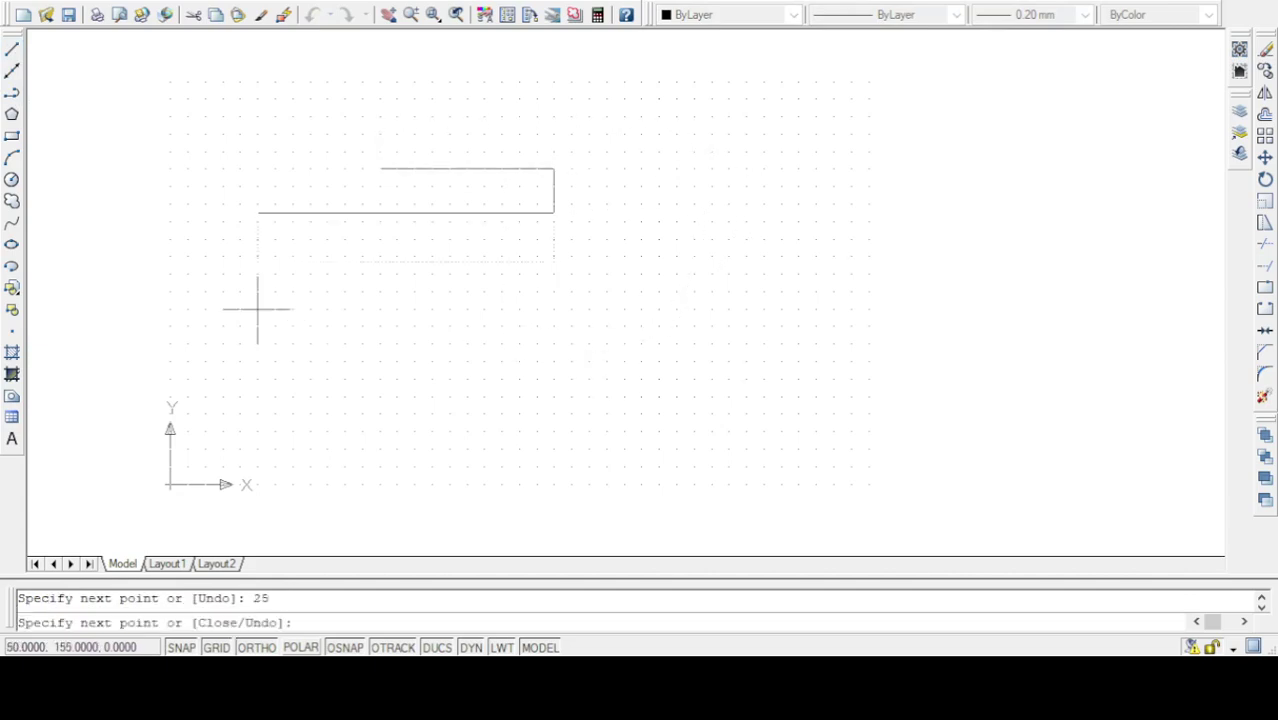
type("100")
key("Return")
type("C")
key("Return")
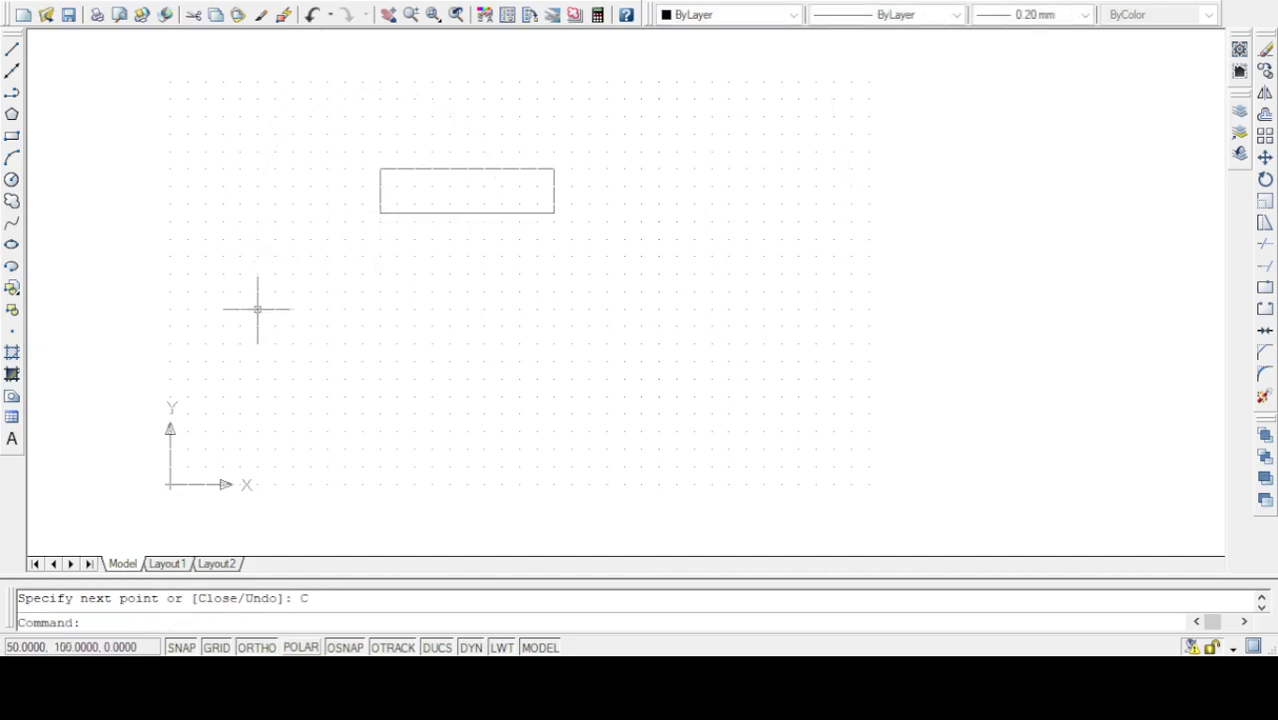
left_click(11, 135)
left_click(467, 215)
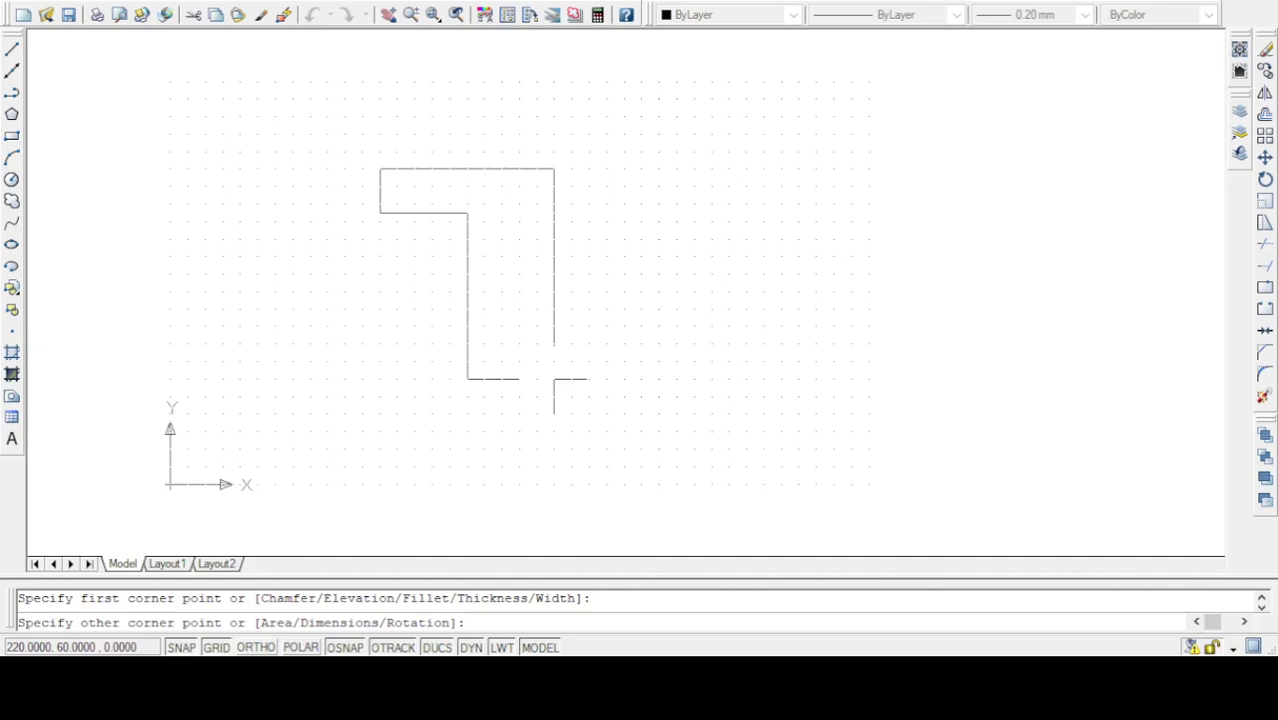
type("D")
key("Return")
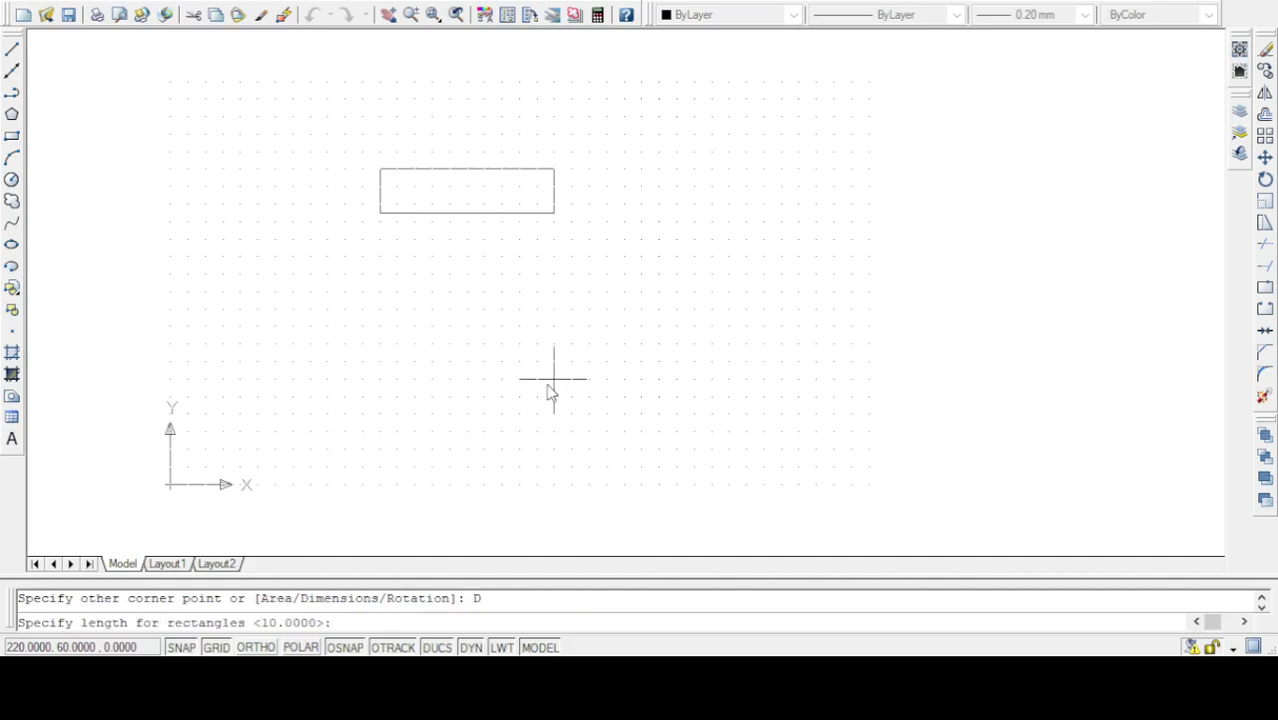
type("100")
key("Return")
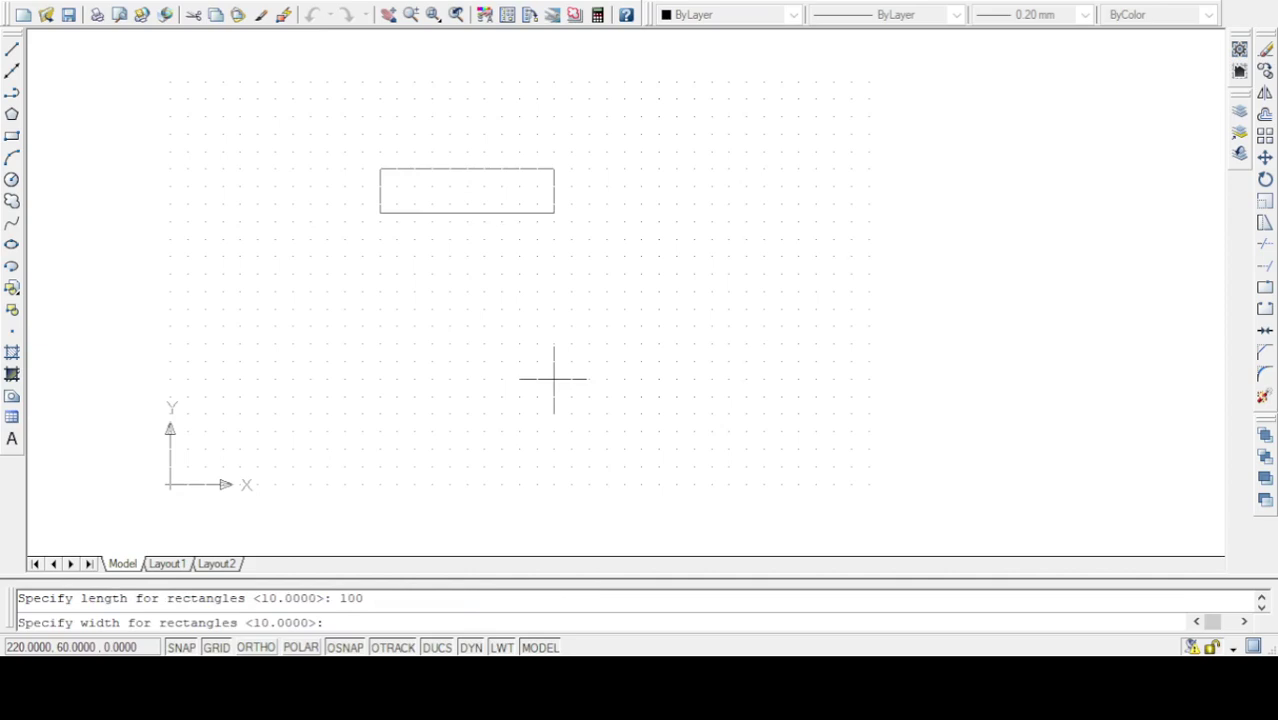
type("25")
key("Return")
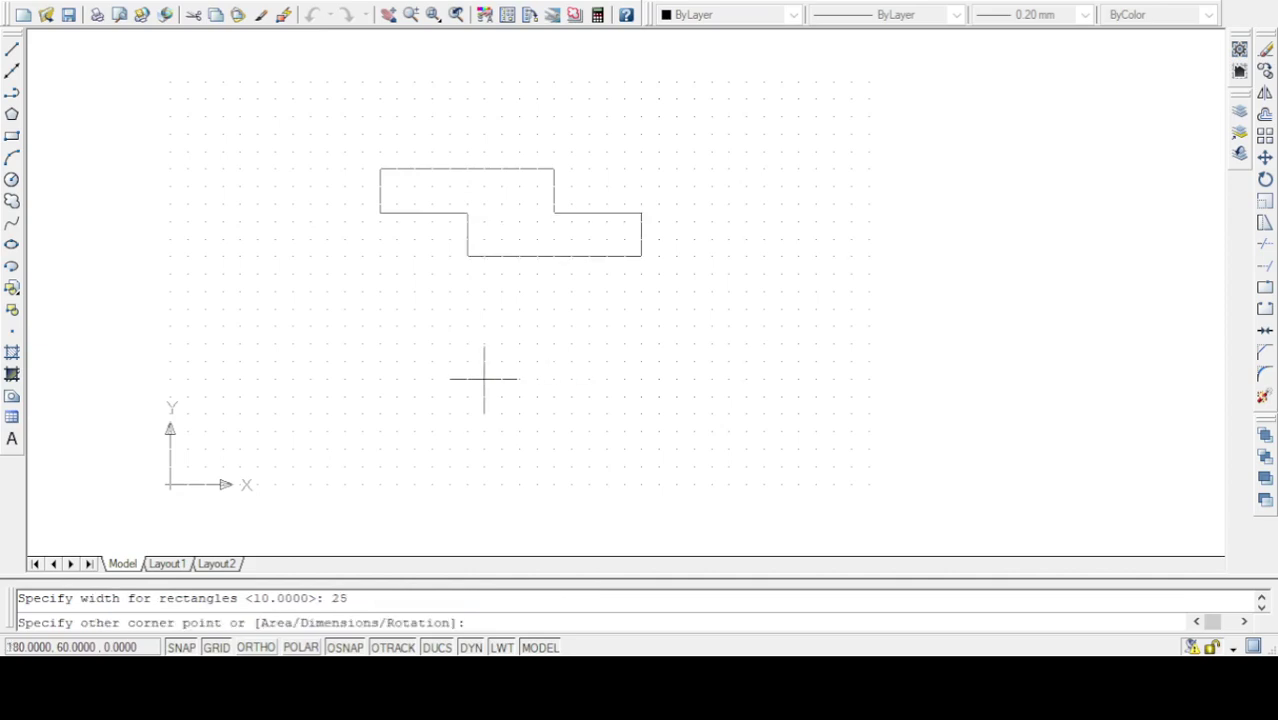
key("Return")
key("Escape")
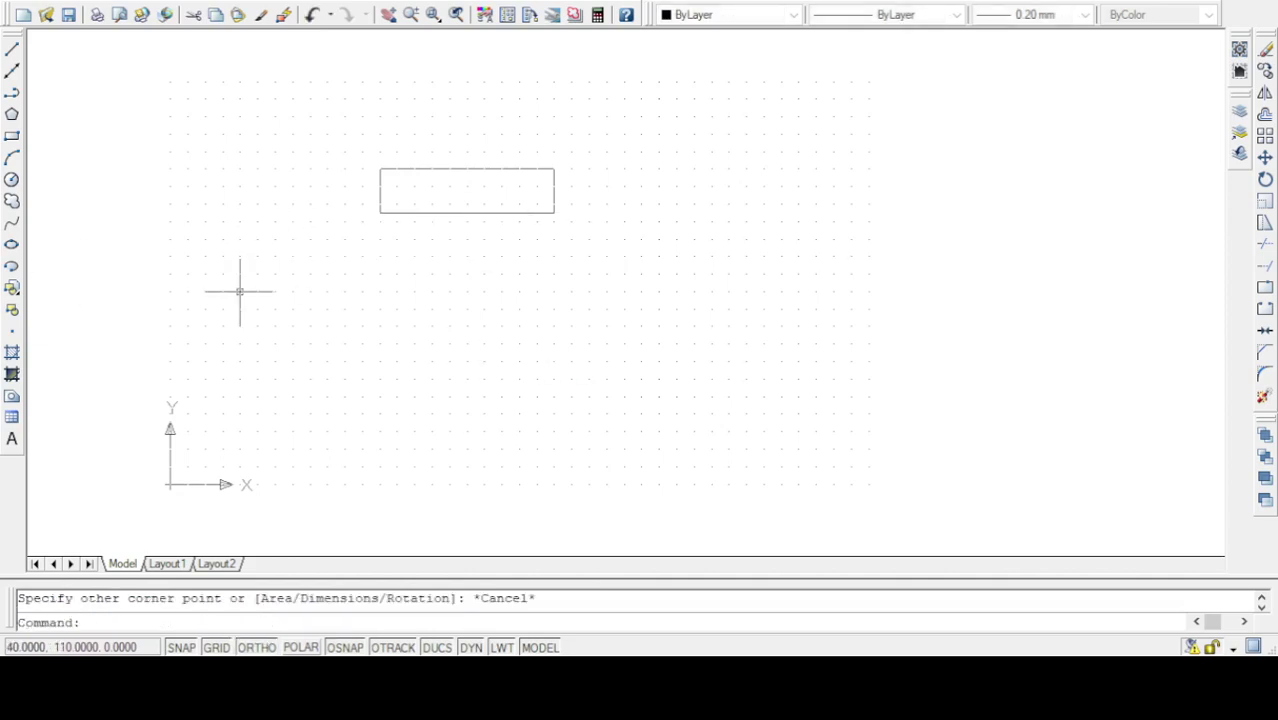
left_click(12, 135)
key("Escape")
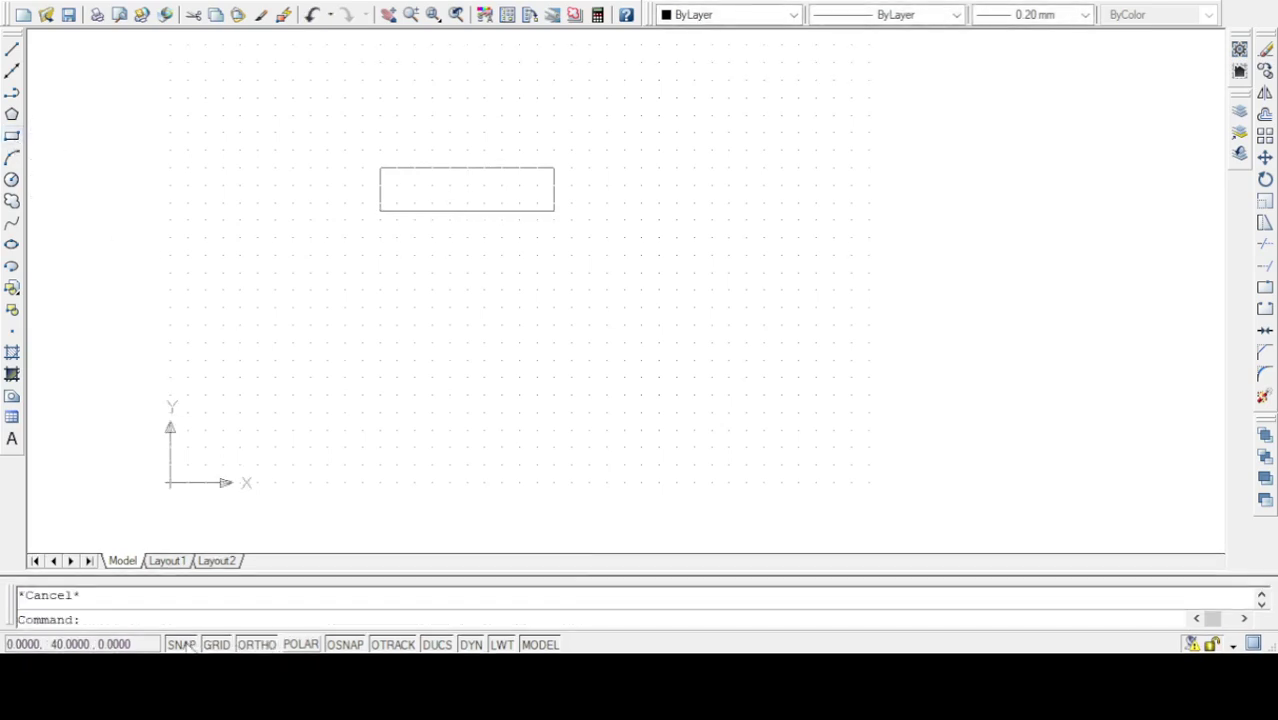
With grid snapping off, draw lines from the flange's bottom midpoint 100 mm down, 12.5 mm right and back up to the flange.
key("F9")
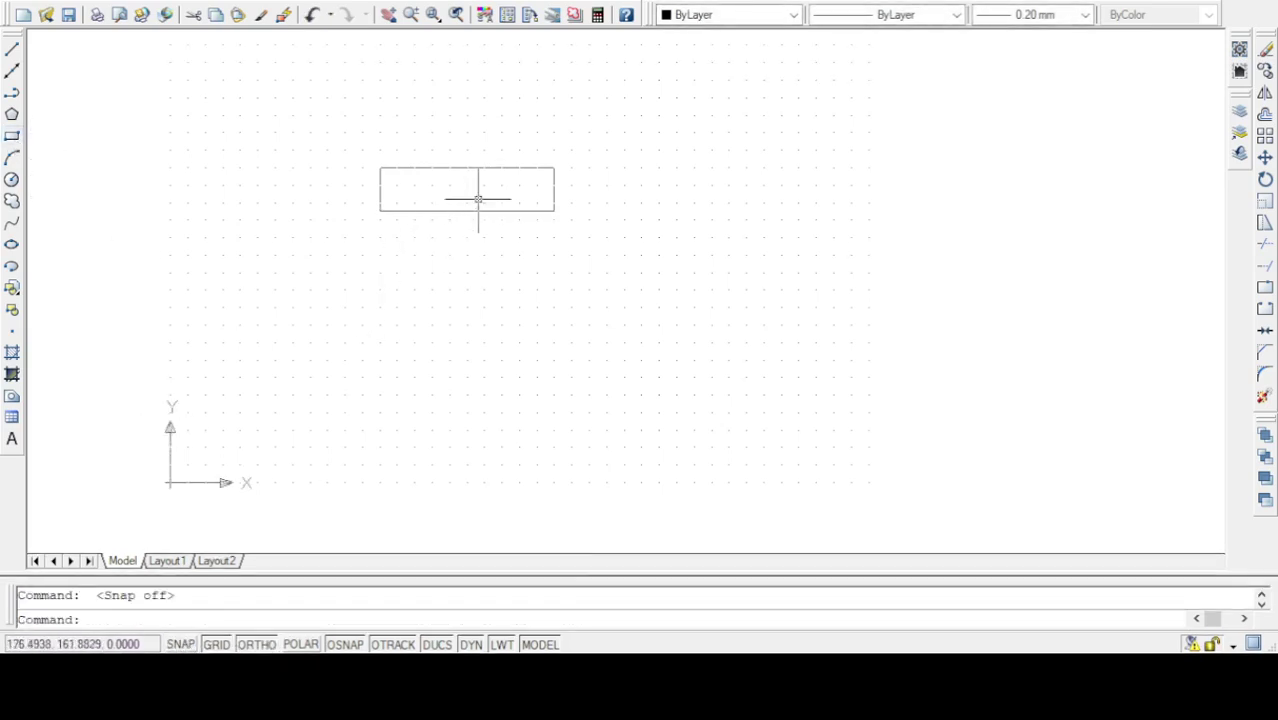
left_click(12, 48)
left_click(466, 211)
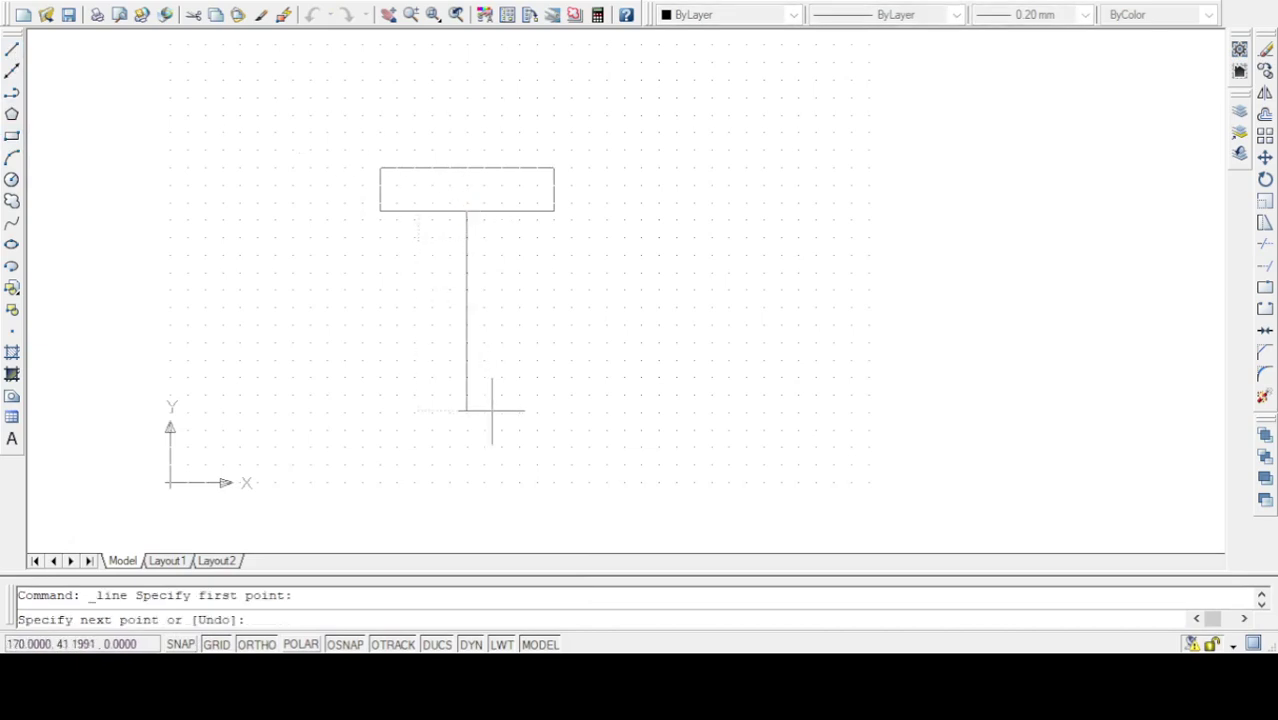
type("100")
key("Return")
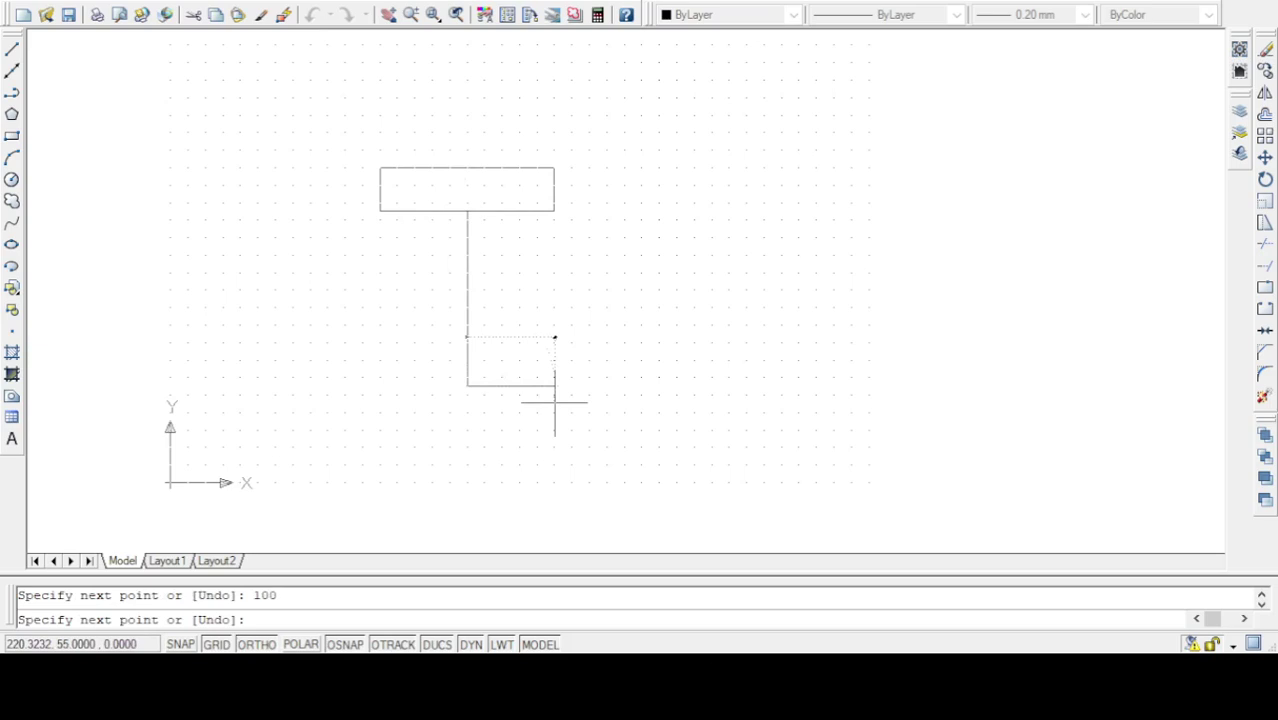
type("12.5")
key("Return")
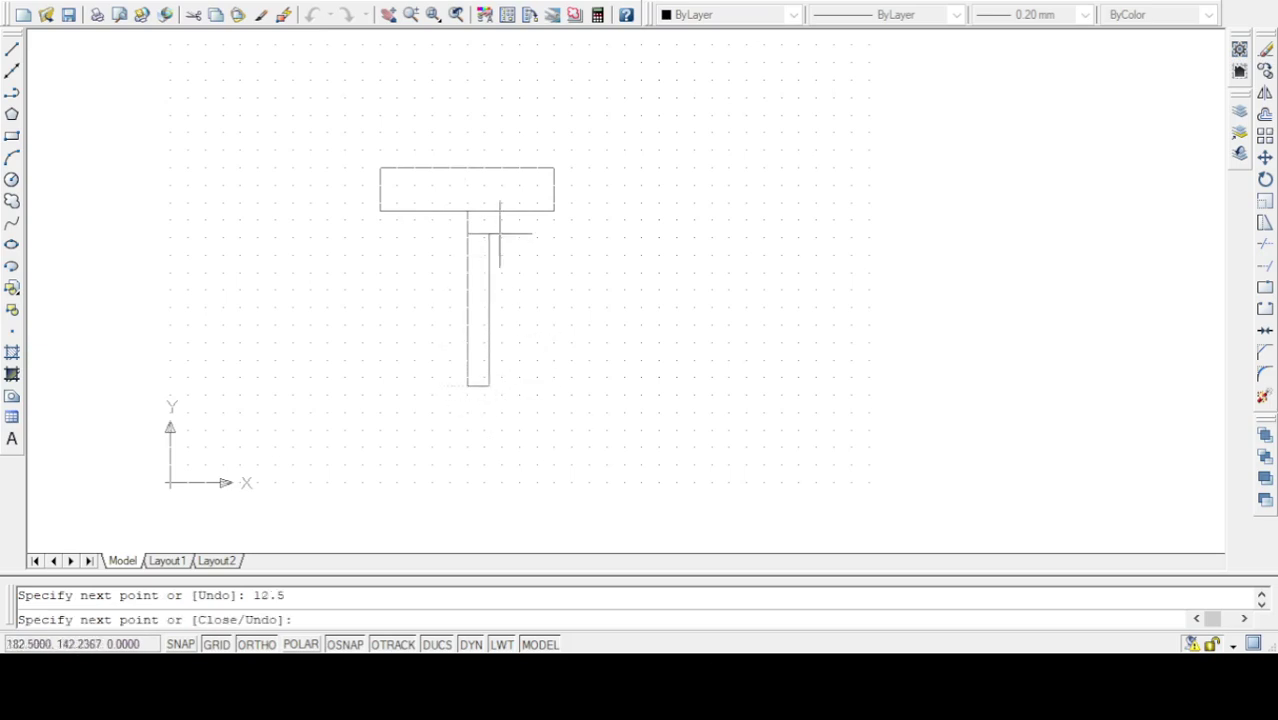
left_click(489, 211)
key("Escape")
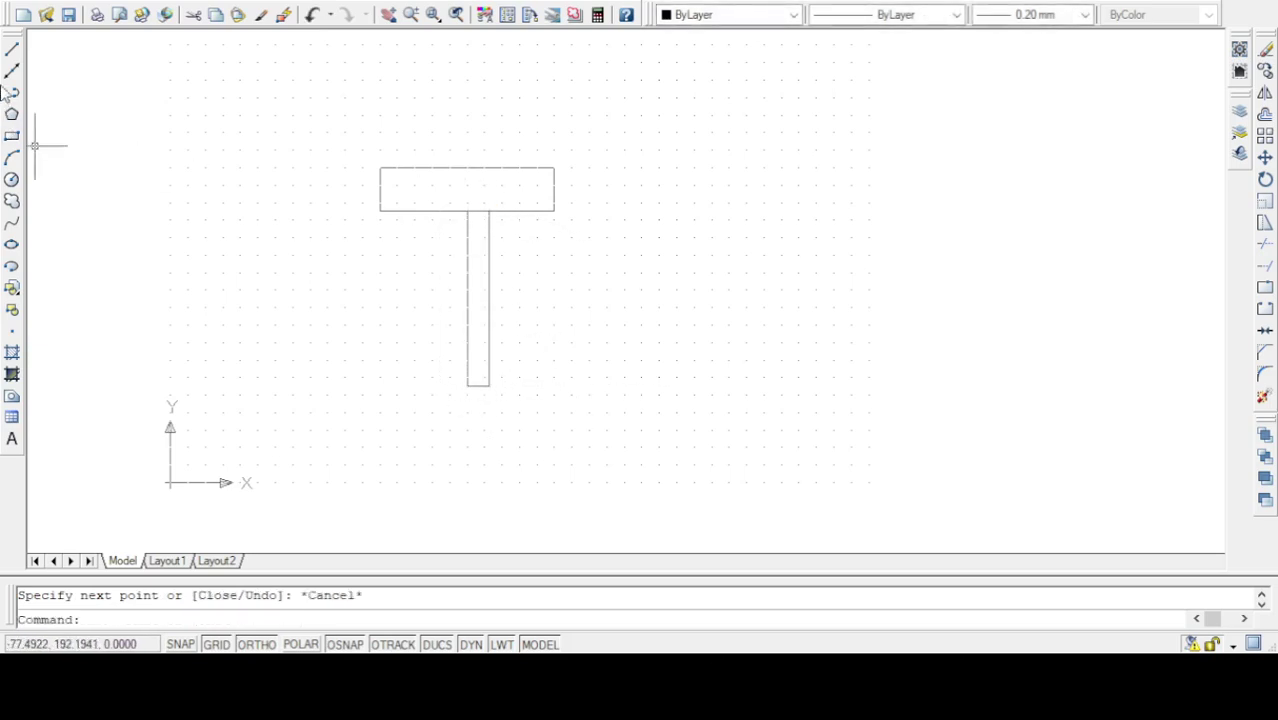
Draw the web's left half 12.5 mm out from the centre line's lower end and up to the flange, and delete the centre line.
left_click(12, 49)
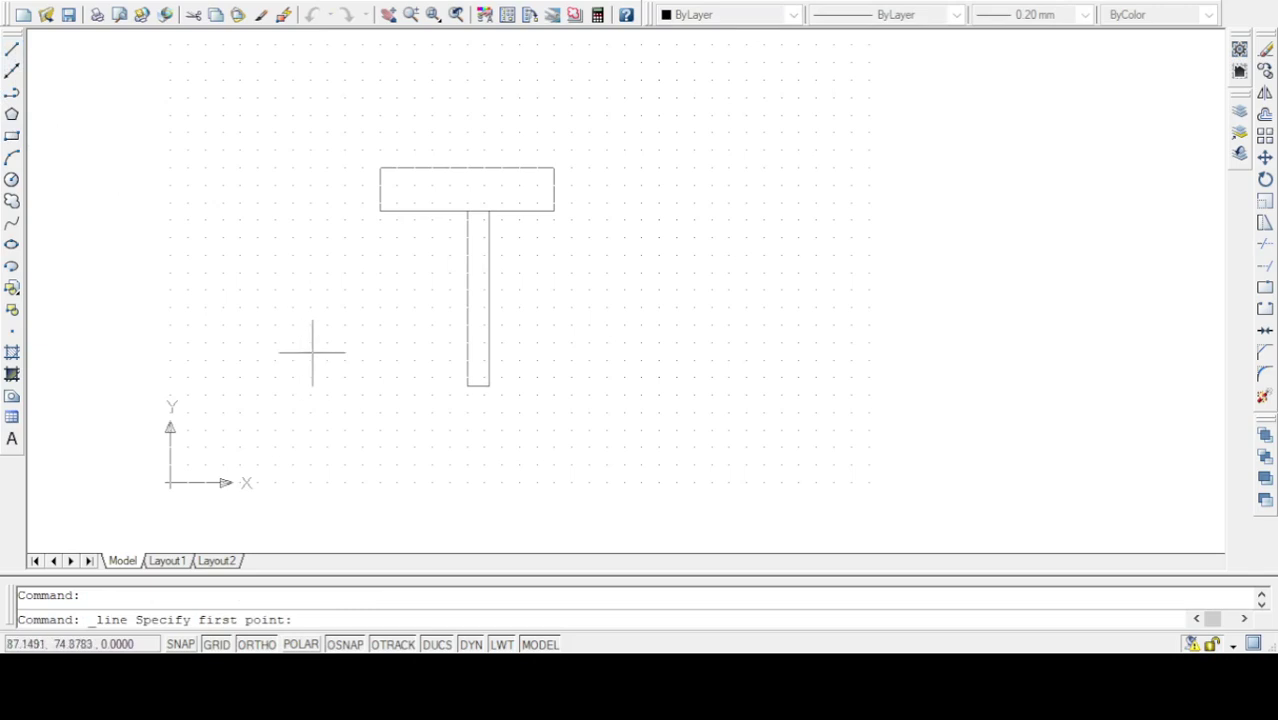
left_click(467, 386)
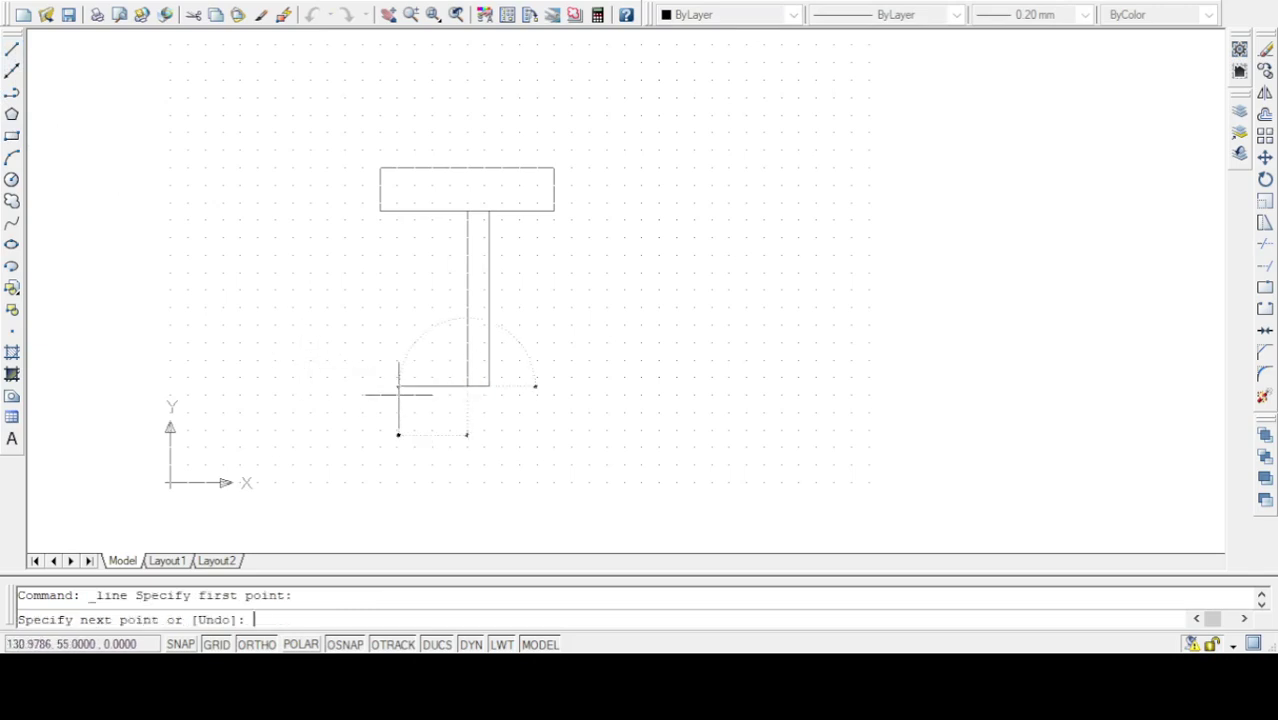
type("12.5")
key("Return")
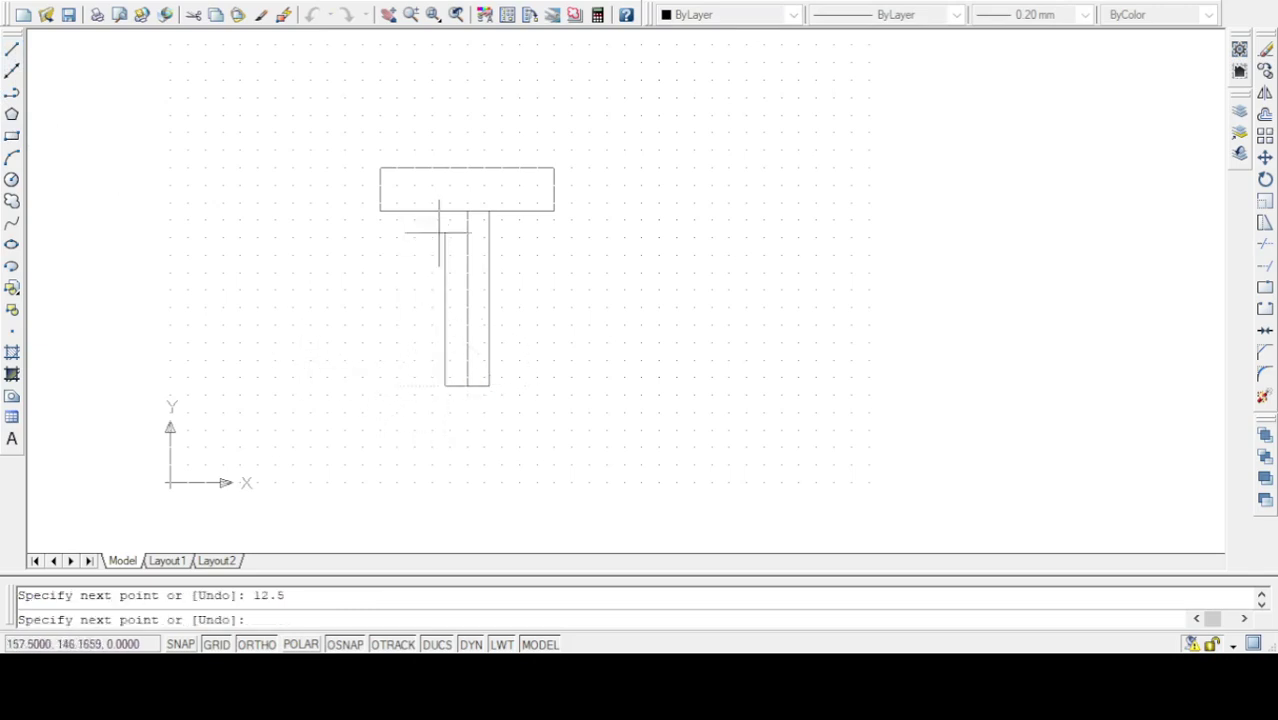
left_click(445, 211)
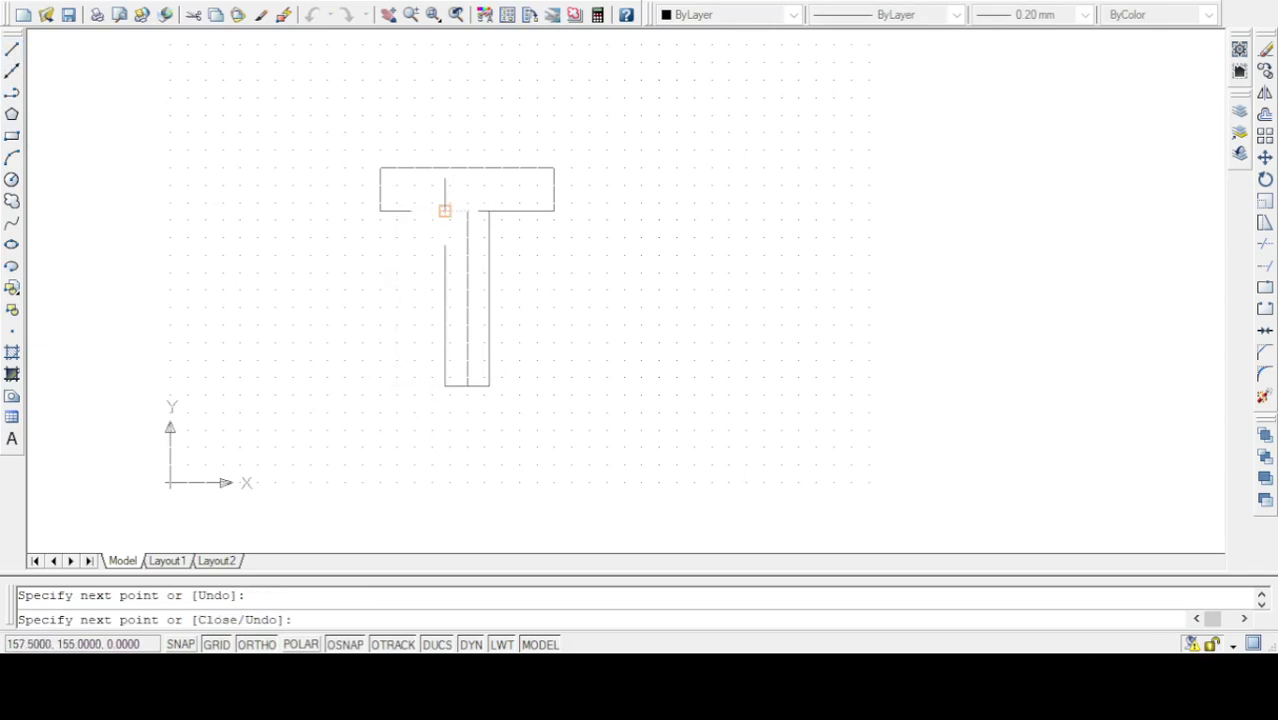
key("Return")
left_click(466, 283)
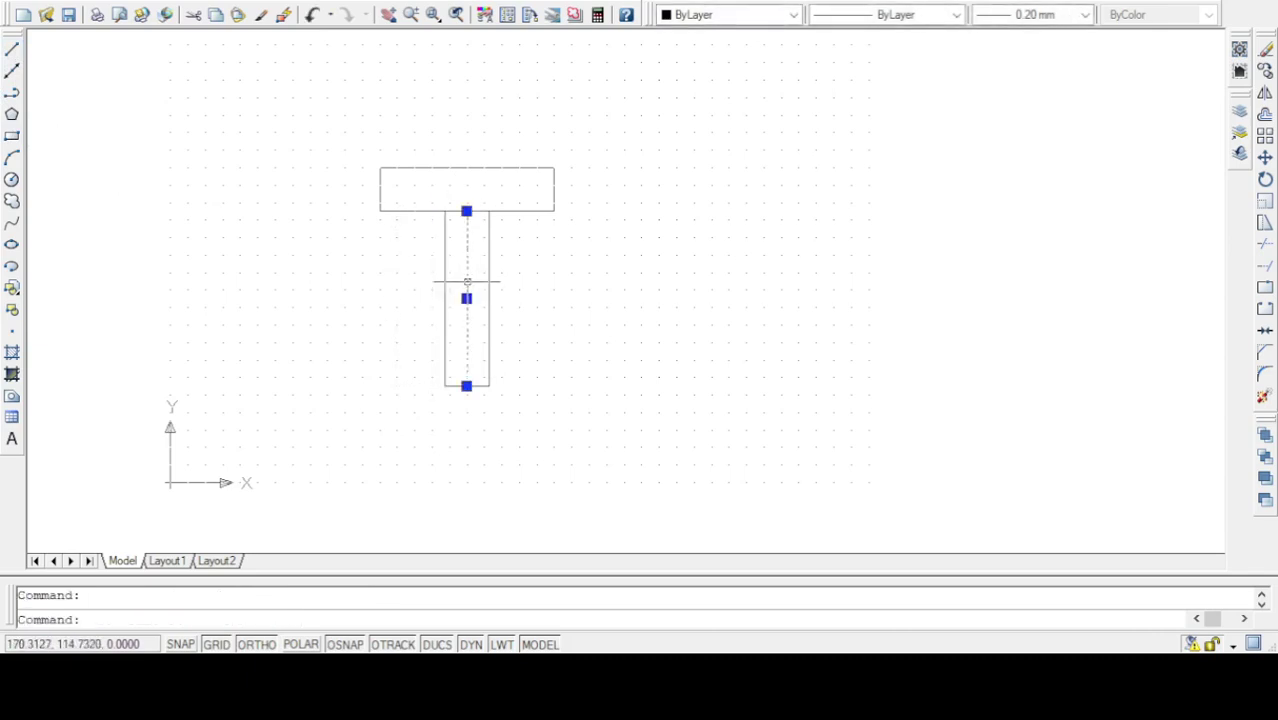
key("Delete")
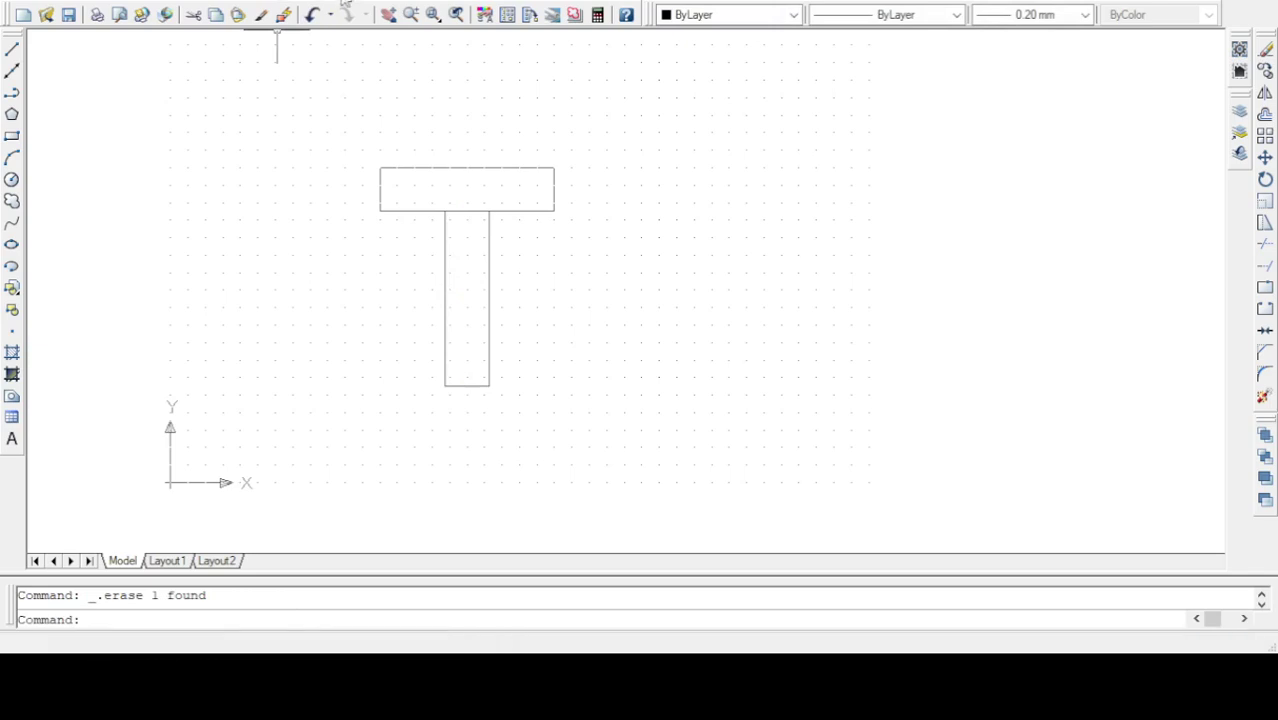
Add a linear dimension for the flange's width, placed just above its top edge.
left_click(340, 46)
left_click(380, 168)
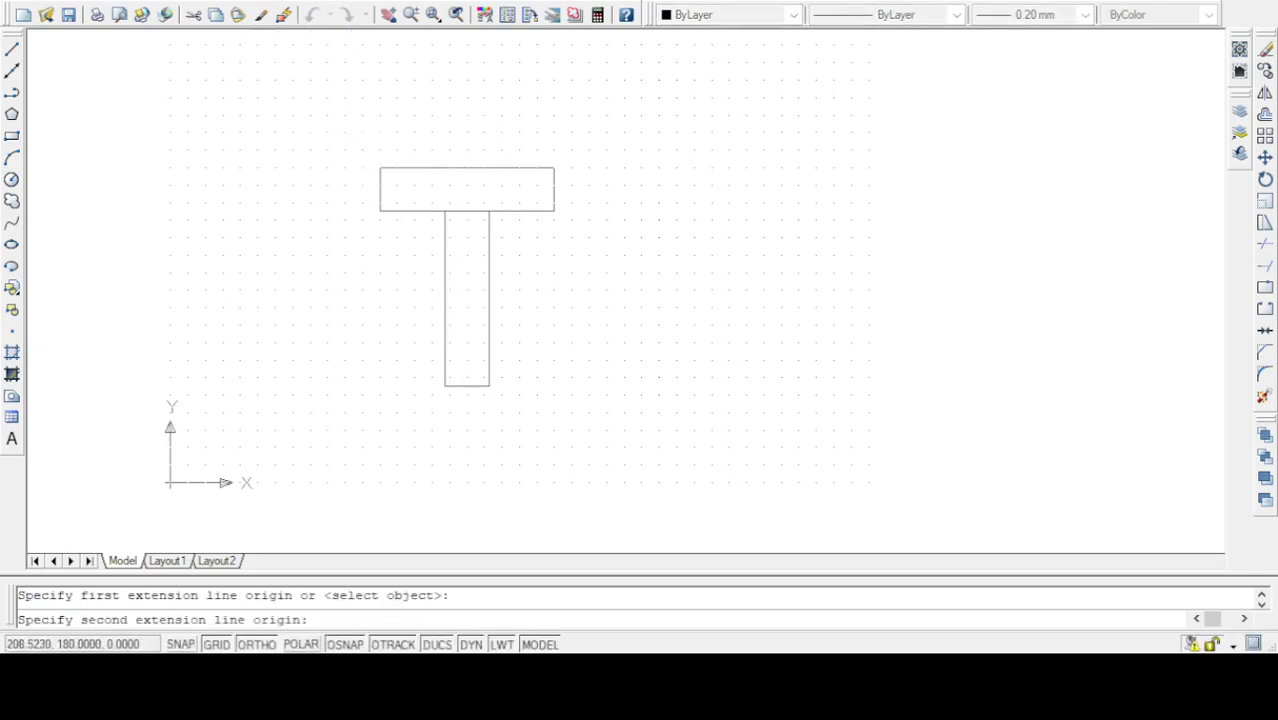
left_click(553, 167)
left_click(488, 143)
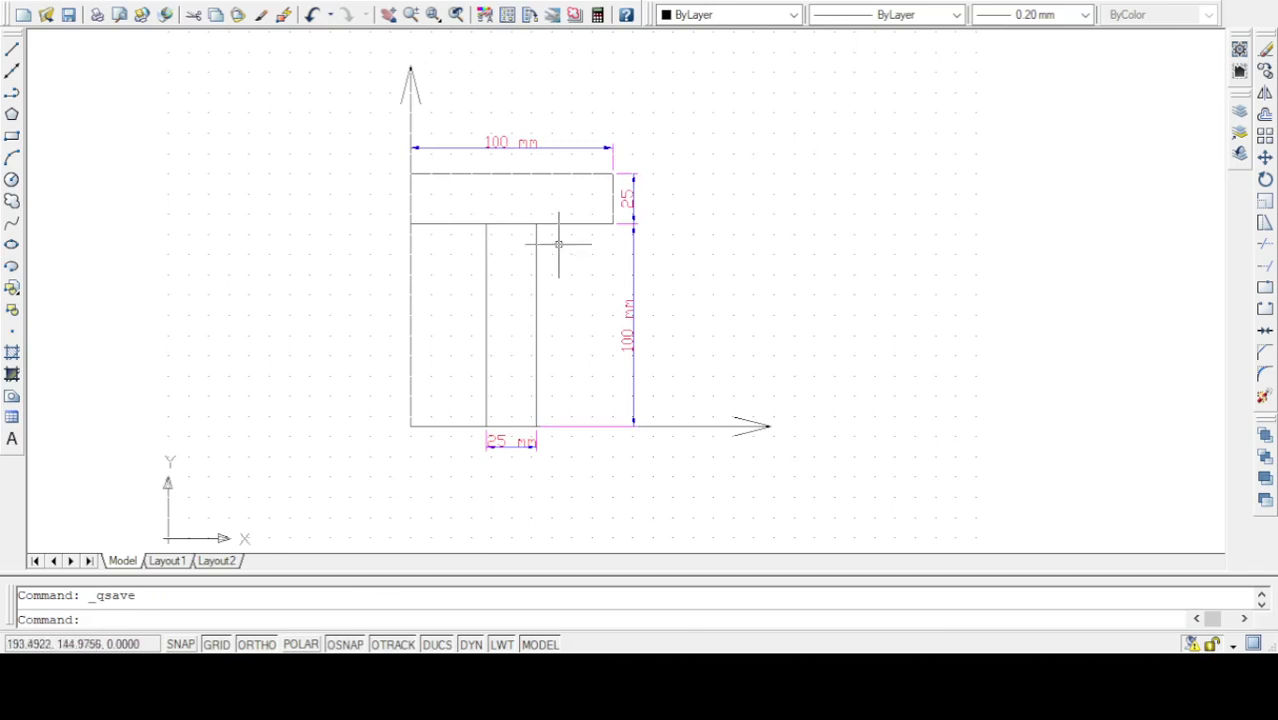
Convert the closed outlines of the flange and the web into regions with the REGION command.
scroll(560, 224, "up", 2)
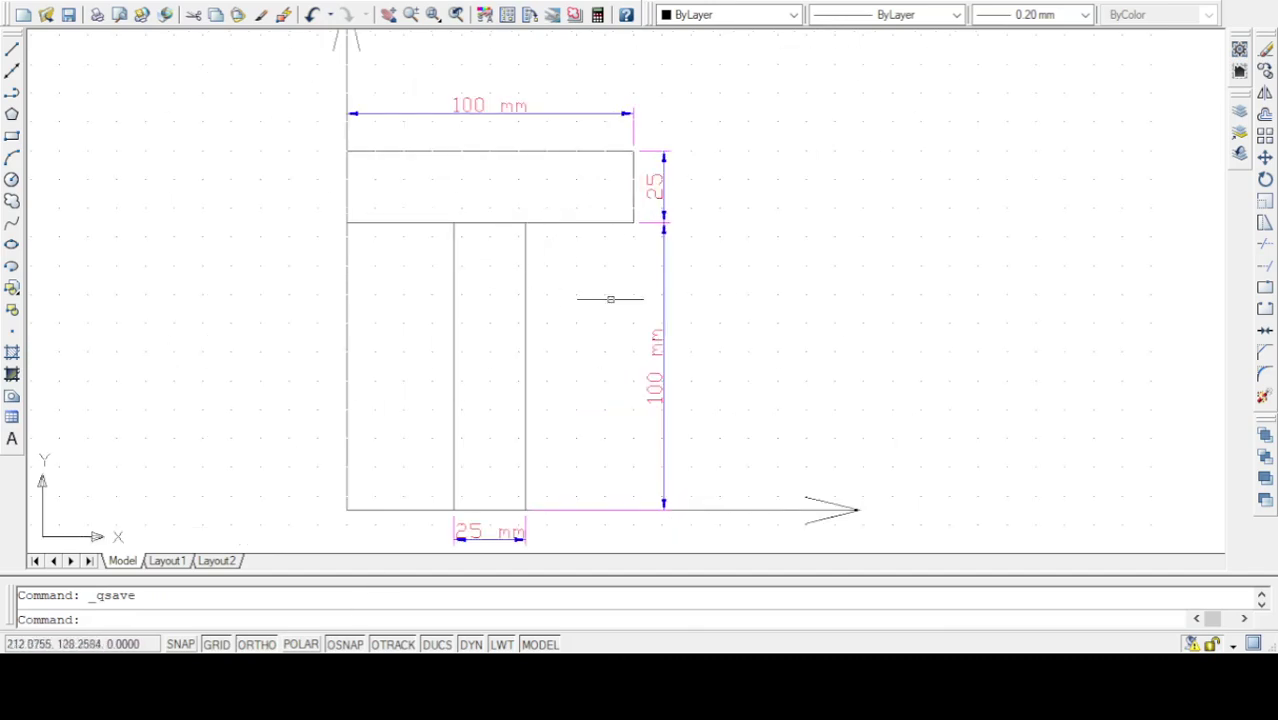
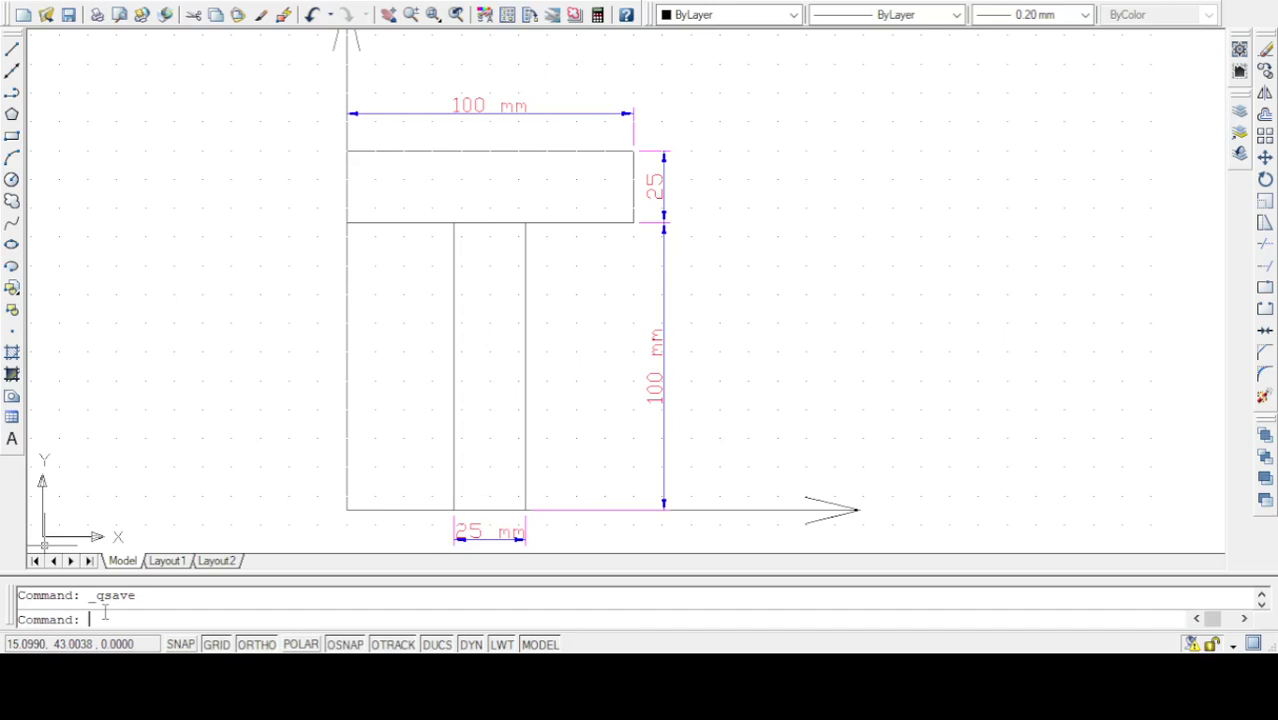
type("REGION")
key("Return")
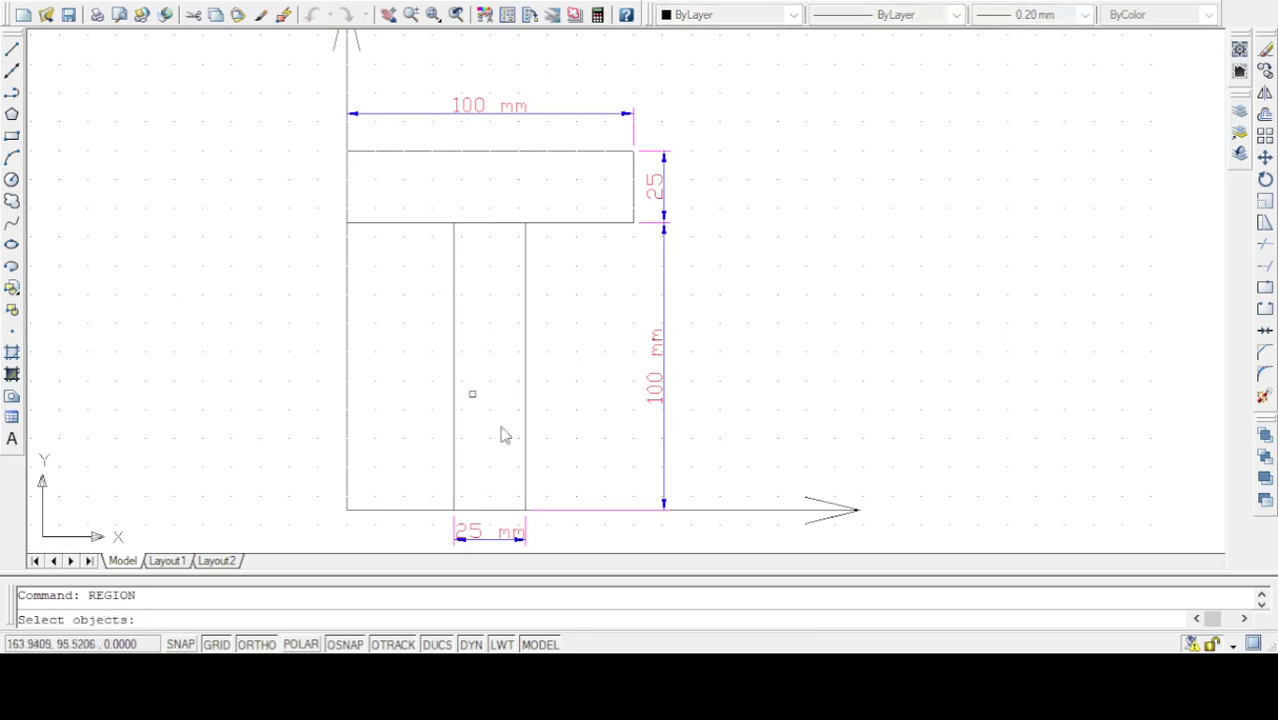
left_click(559, 521)
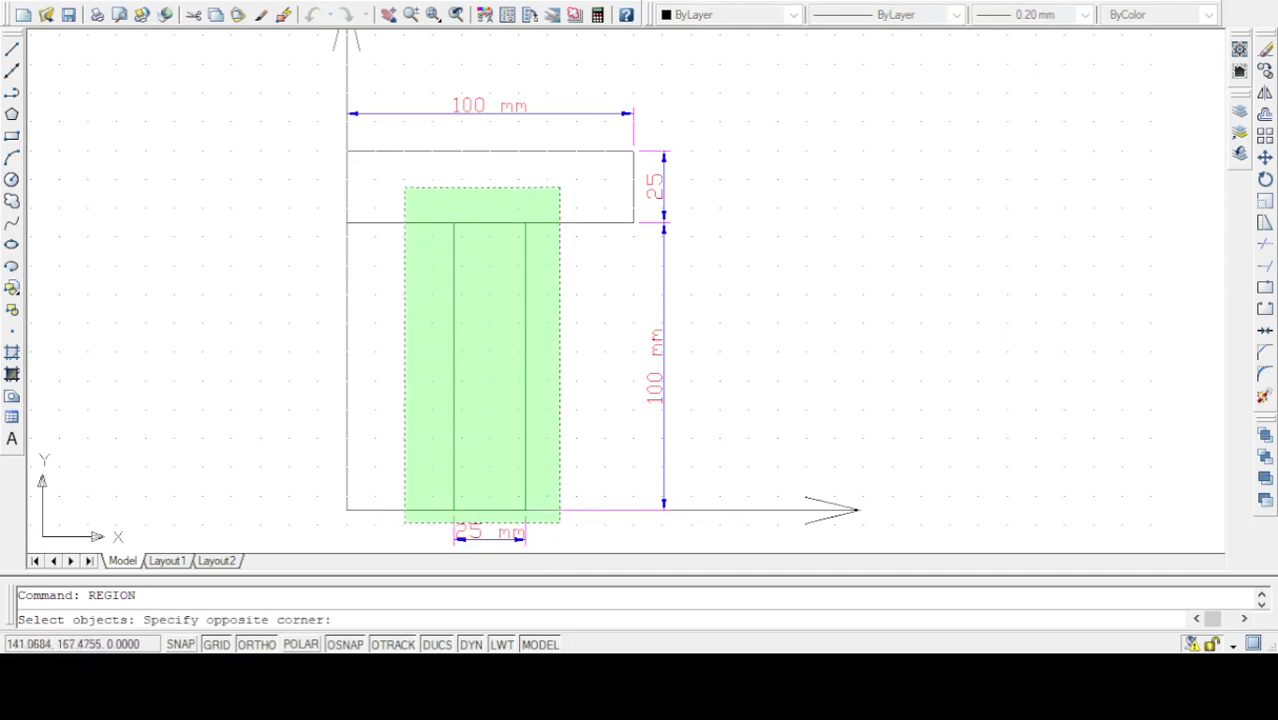
left_click(402, 185)
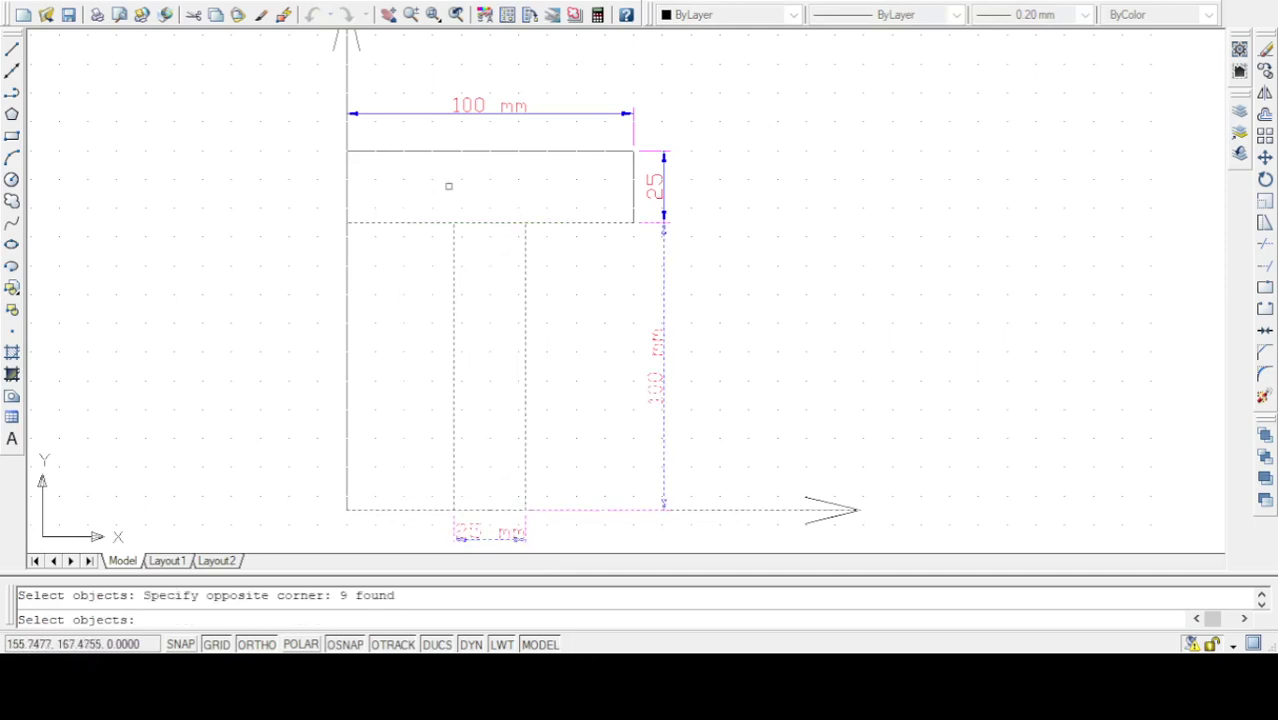
left_click(654, 254)
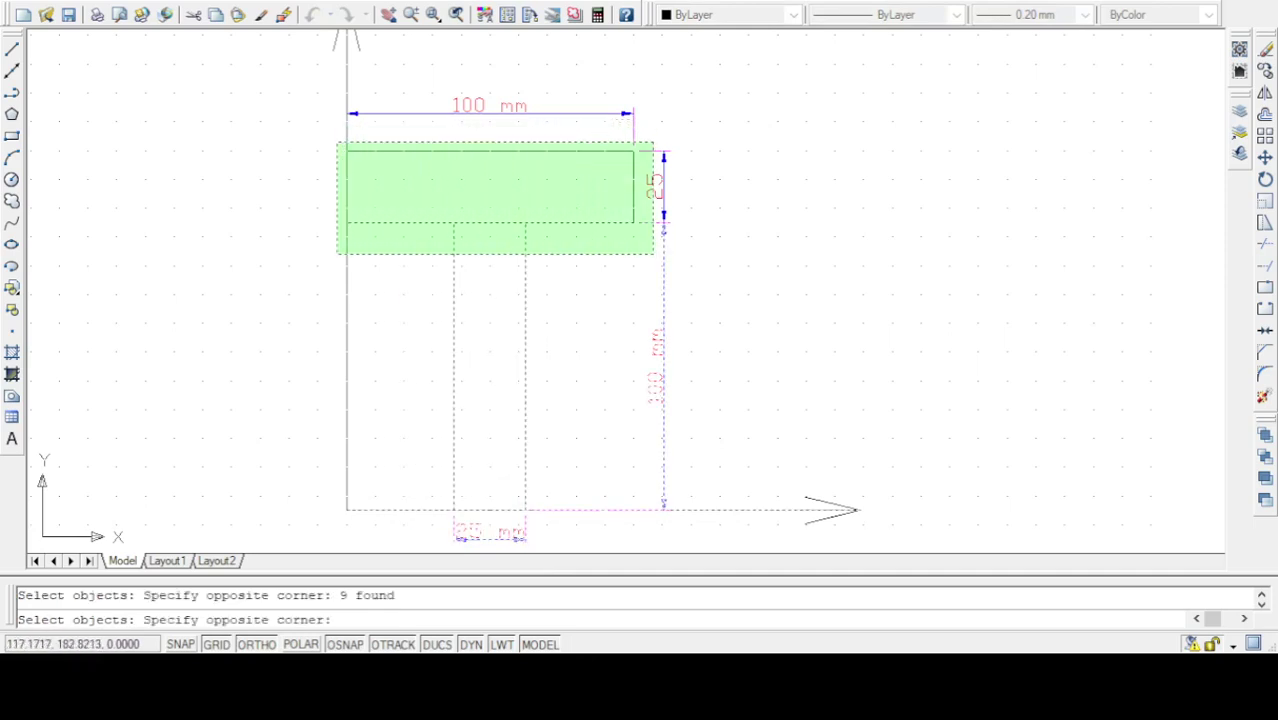
left_click(336, 141, "shift")
left_click(300, 124)
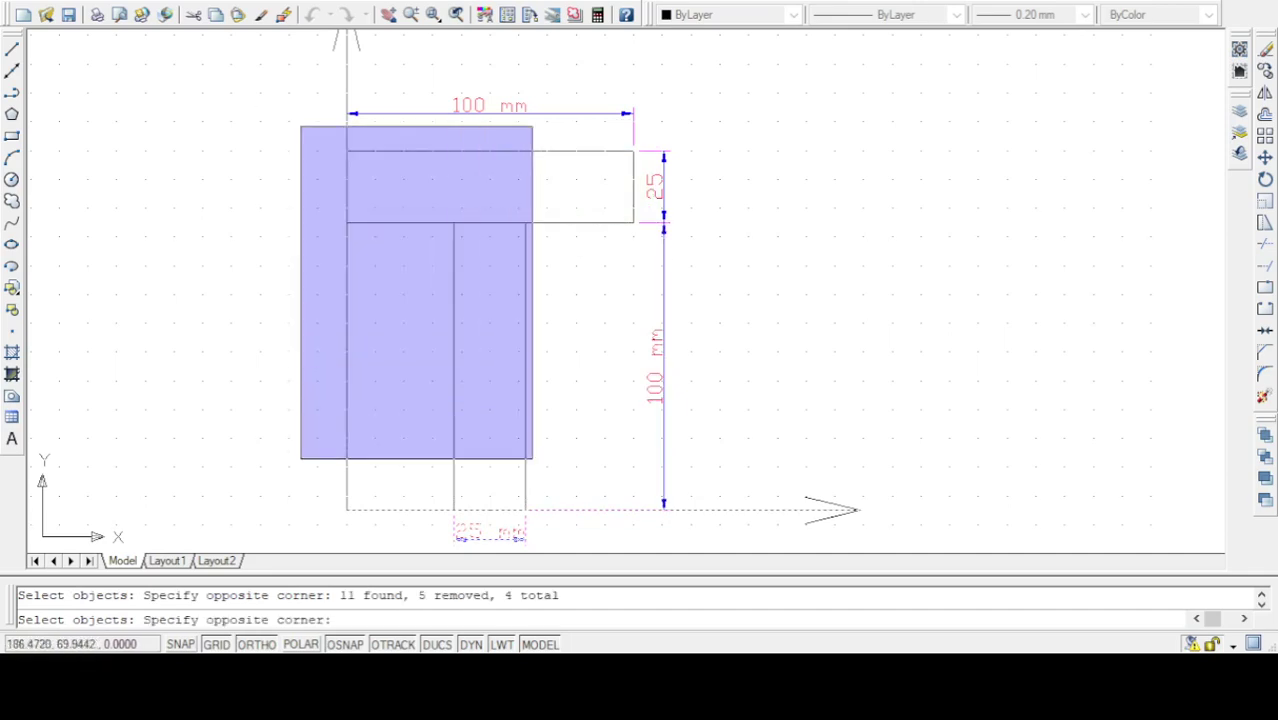
left_click(652, 519)
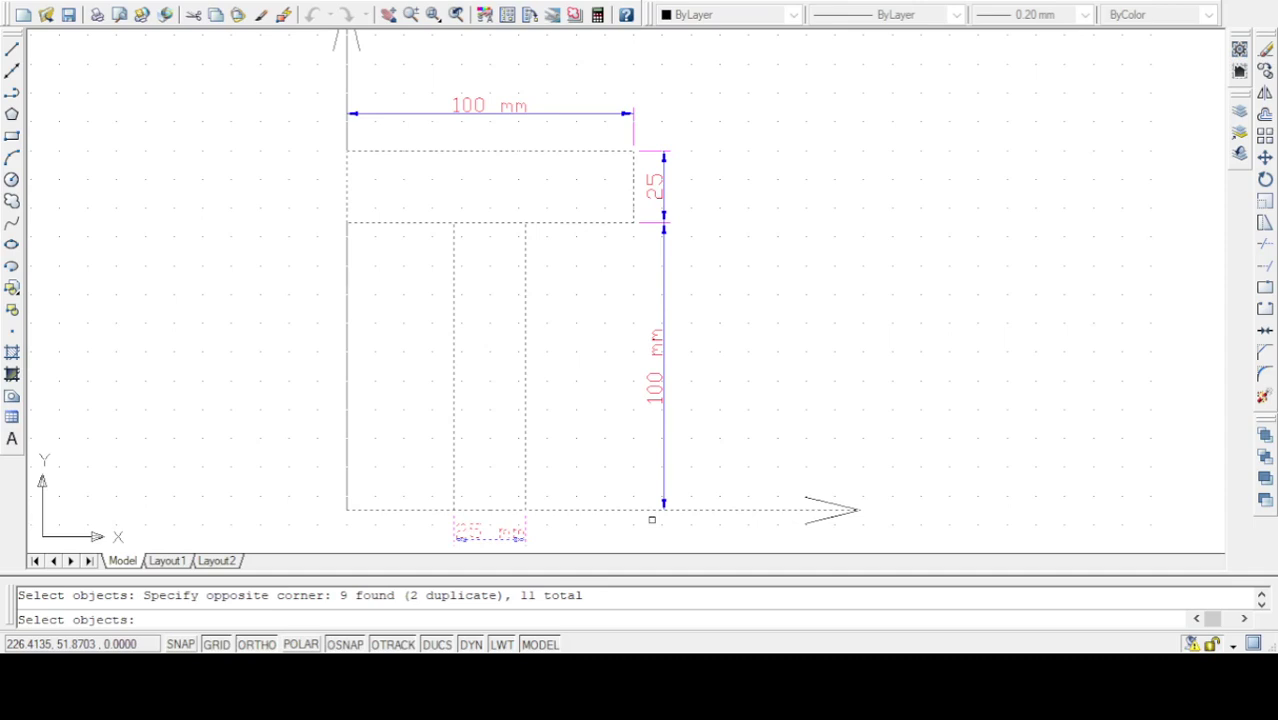
key("Return")
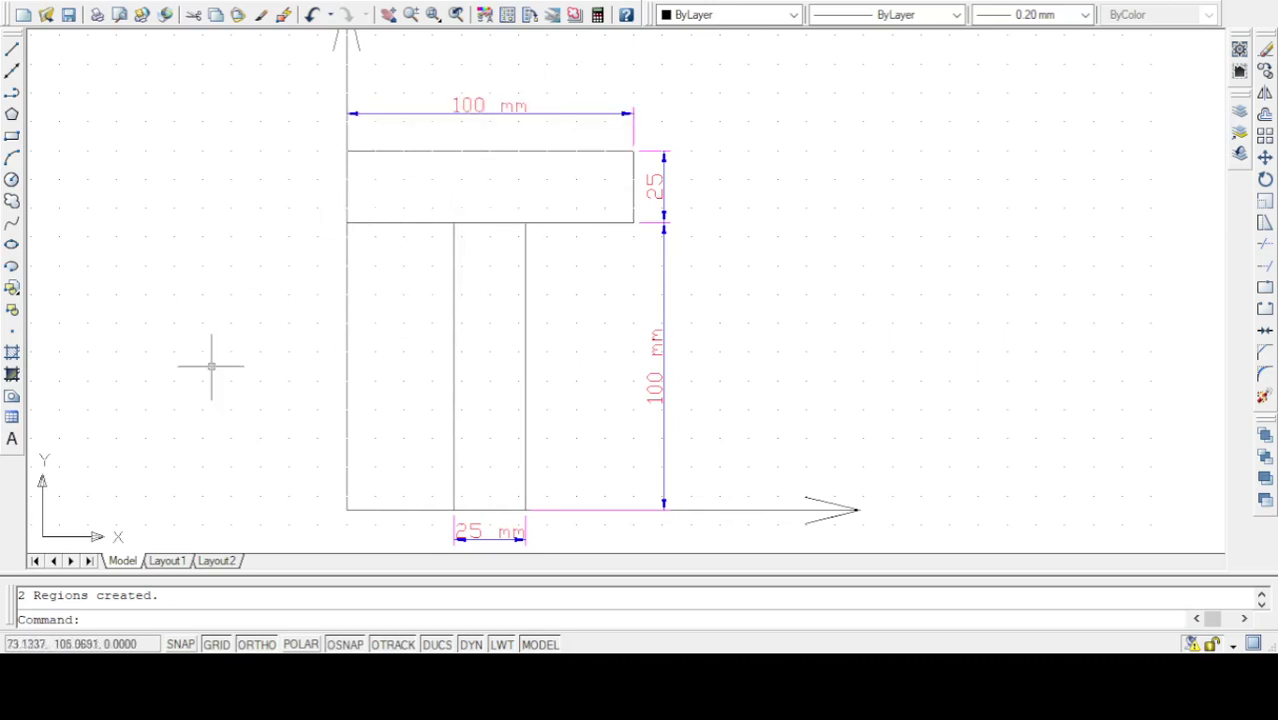
Run MASSPROP on the flange and web regions together to calculate their combined mass properties.
left_click(104, 620)
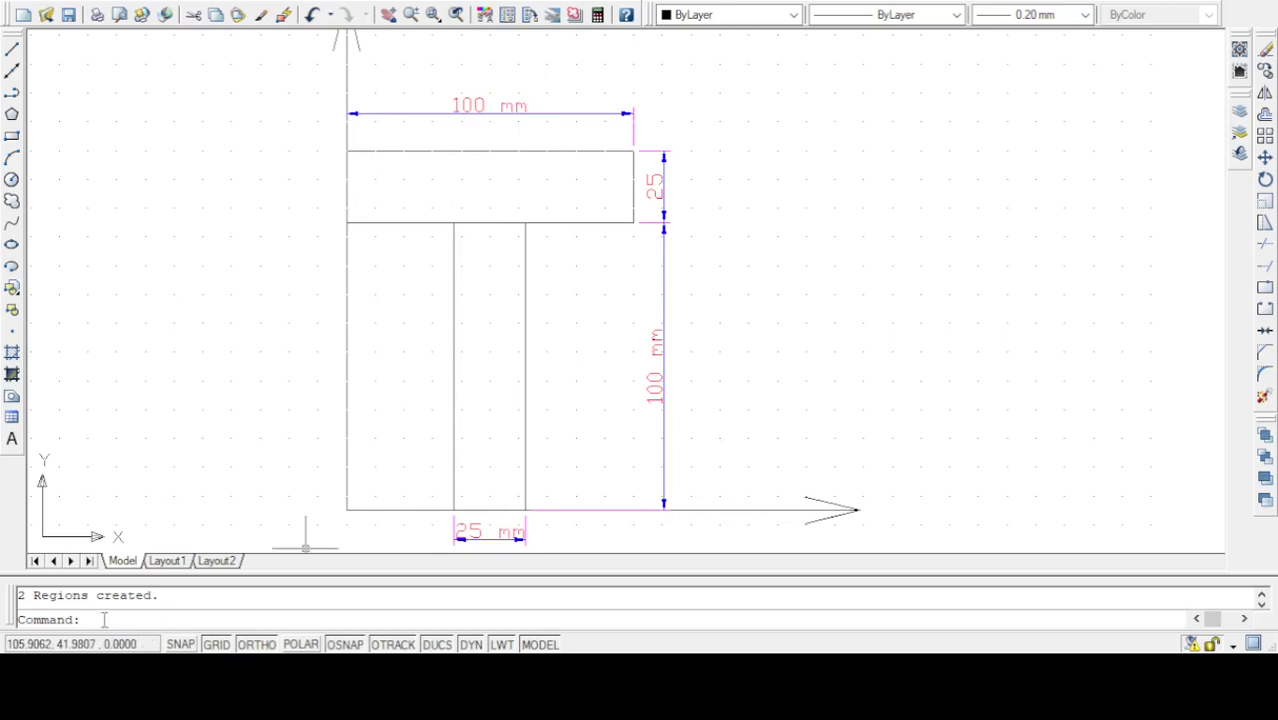
type("MASSPROP")
key("Return")
left_click(495, 265)
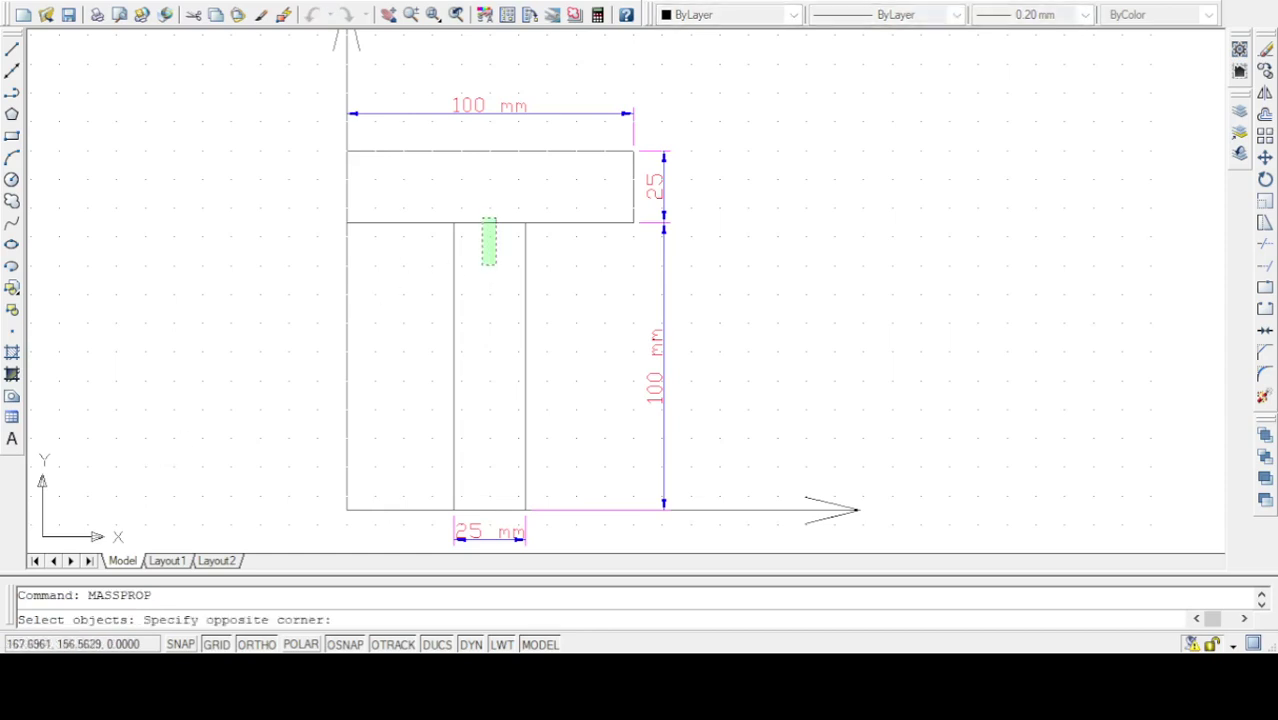
left_click(482, 218)
key("Return")
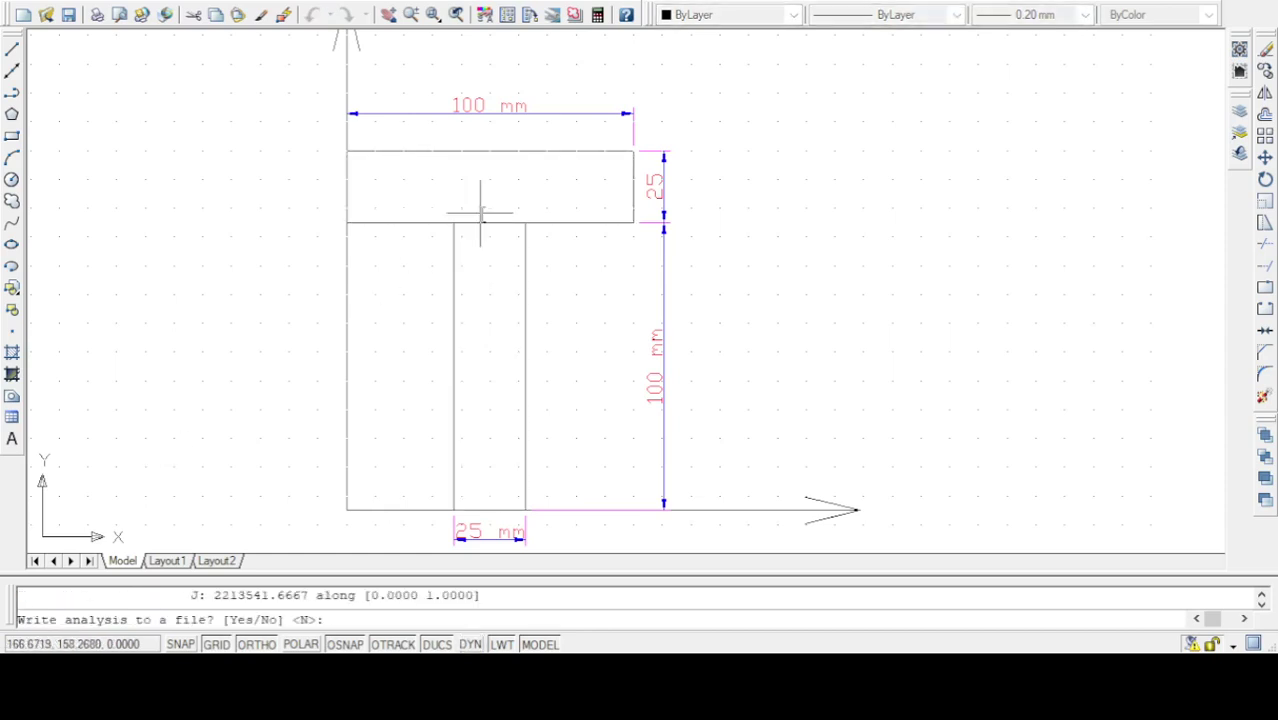
Examine the area, perimeter and centroid in the full text listing, and leave the analysis without writing it to a file.
key("F12")
key("F2")
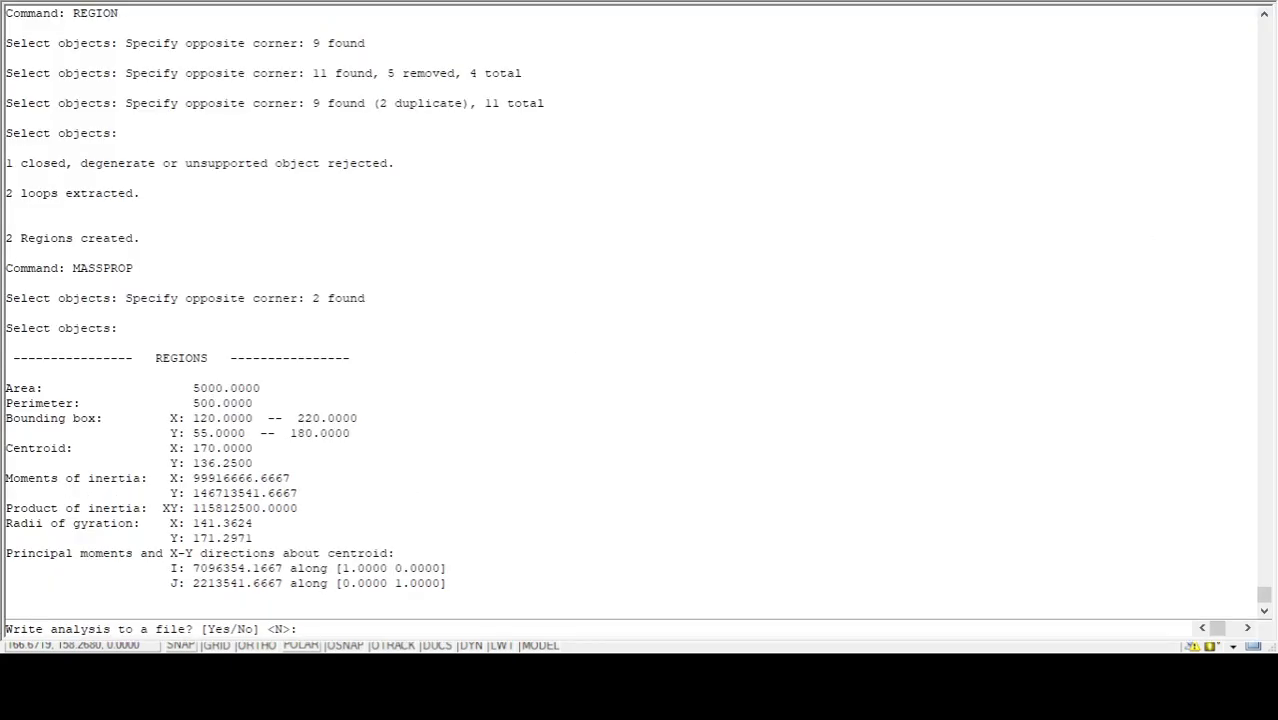
key("F12")
left_click_drag(193, 388, 267, 387)
left_click_drag(193, 403, 250, 403)
left_click_drag(30, 448, 183, 456)
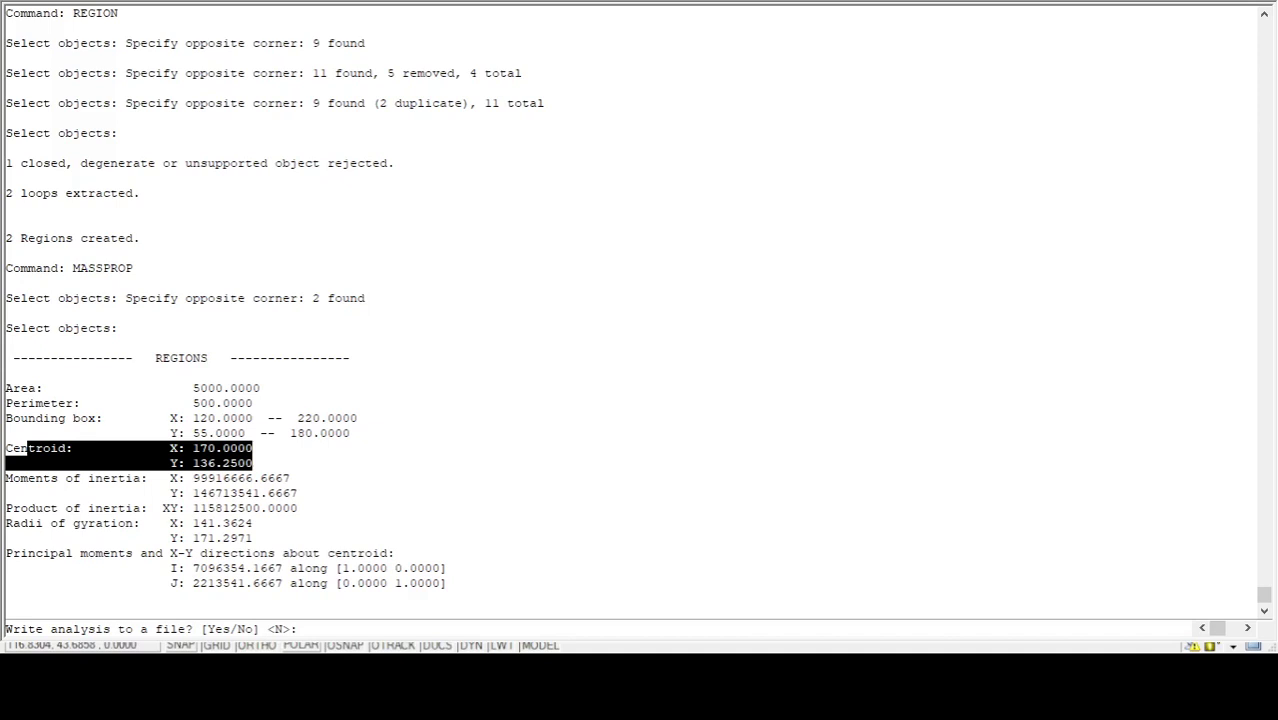
key("F2")
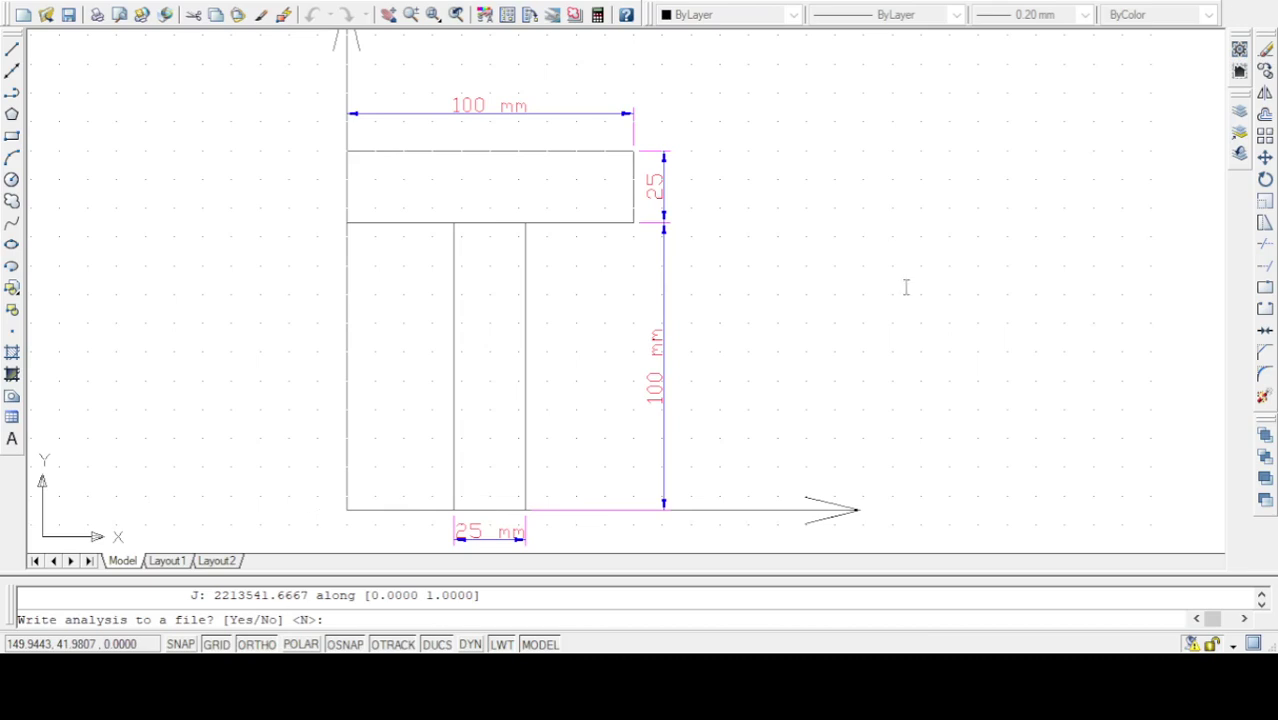
key("F12")
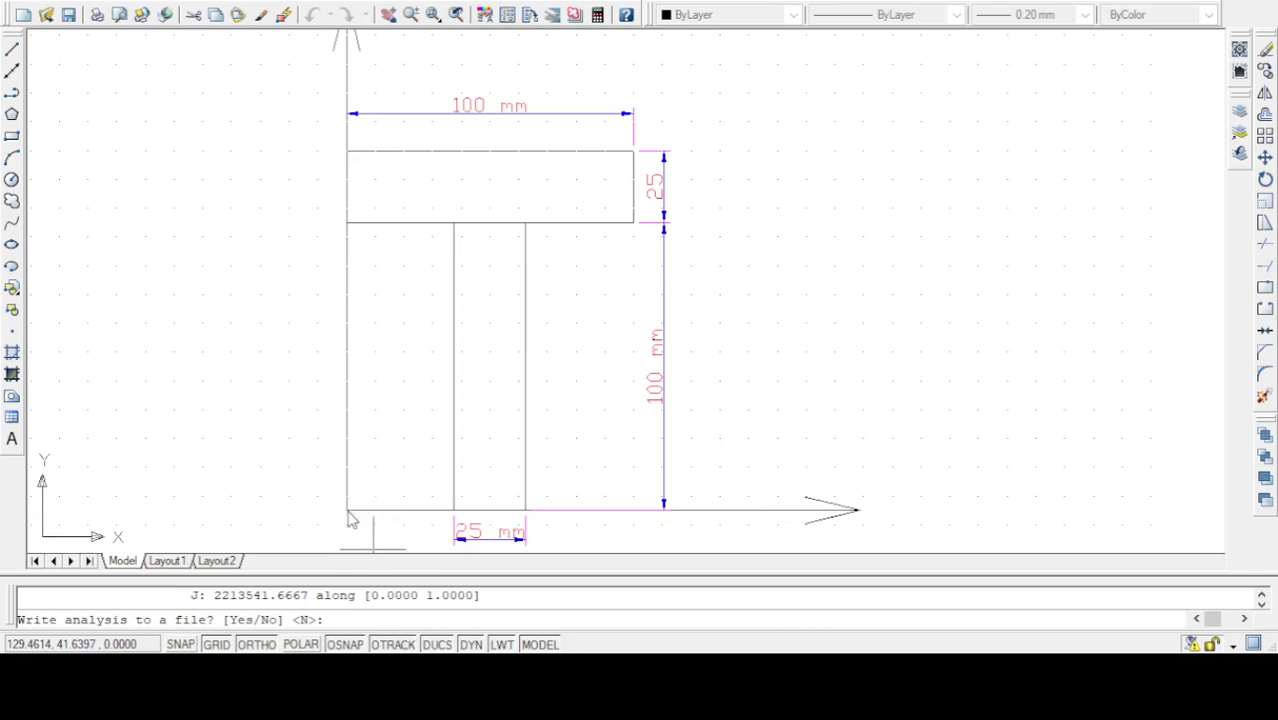
key("Escape")
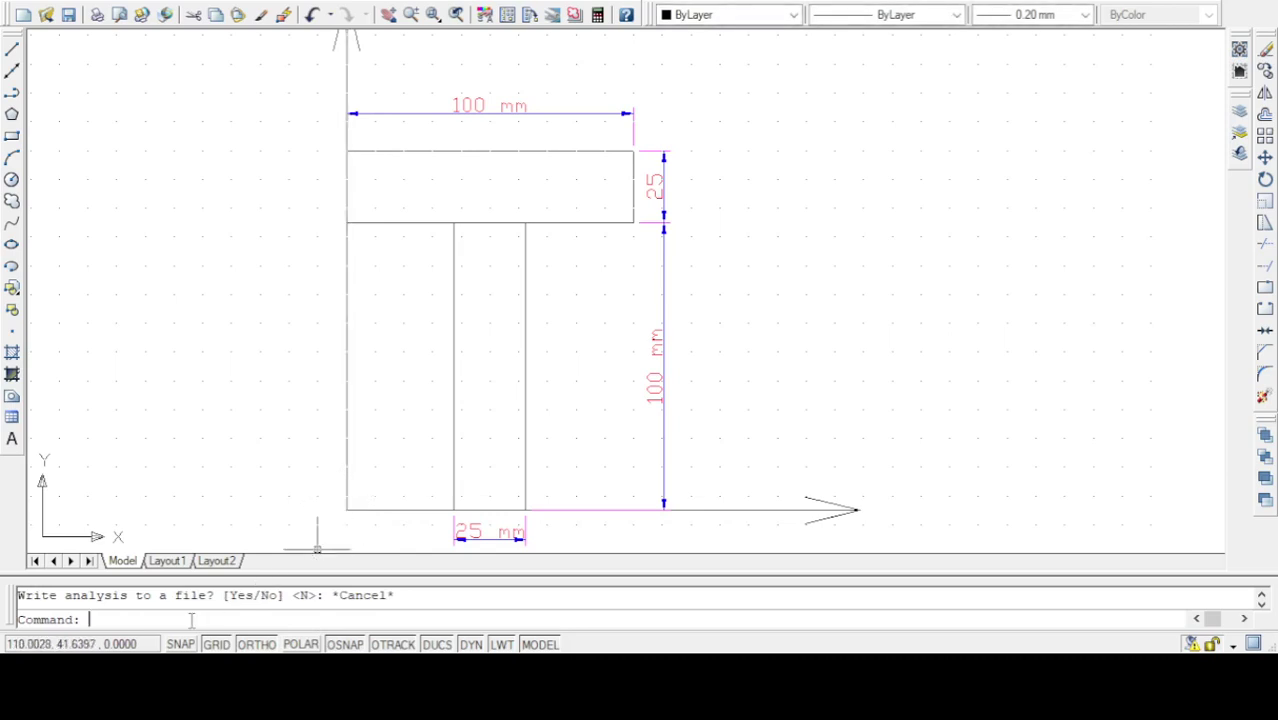
Move the UCS origin to the point where the section's vertical and horizontal reference axes meet.
type("UCS")
key("Return")
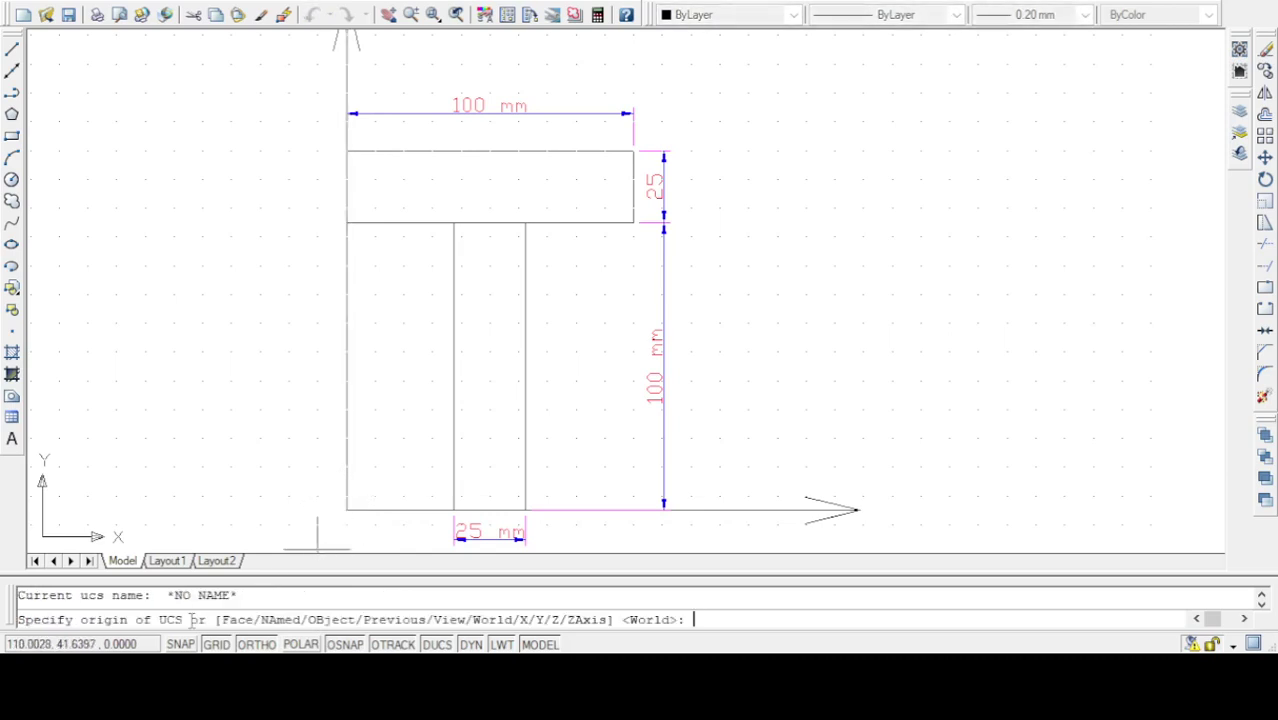
type("O")
key("Return")
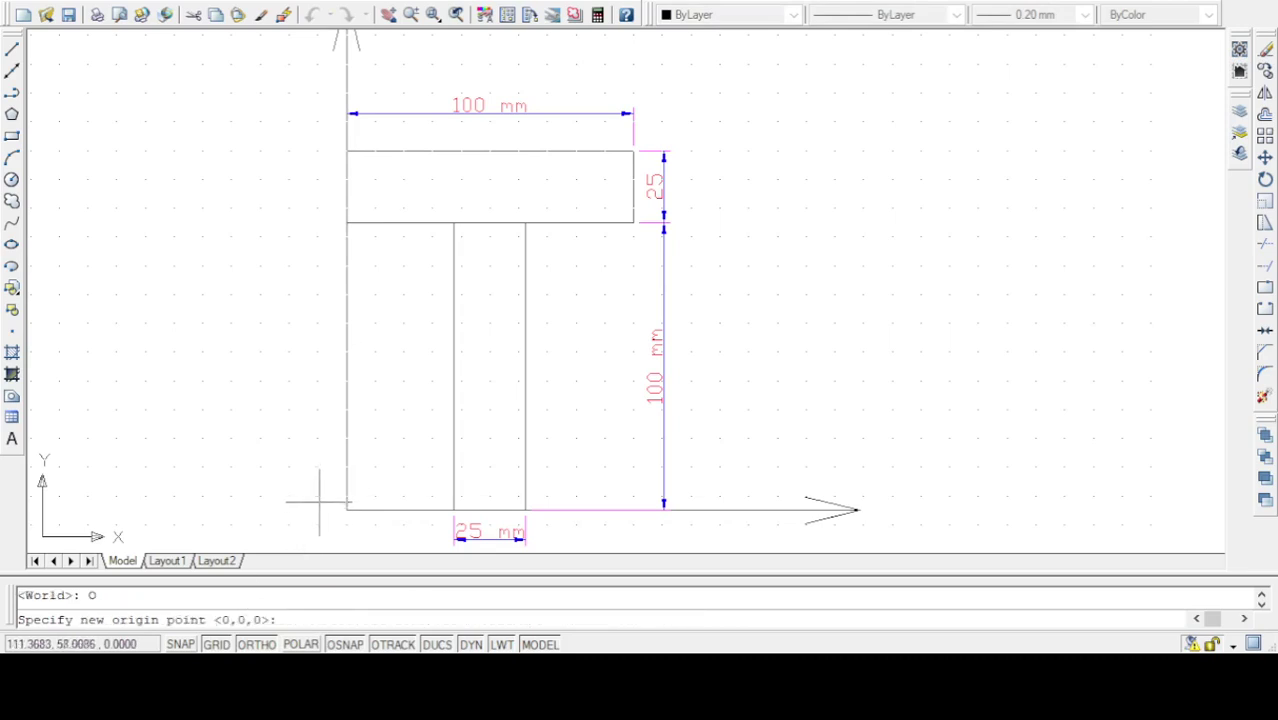
left_click(345, 511)
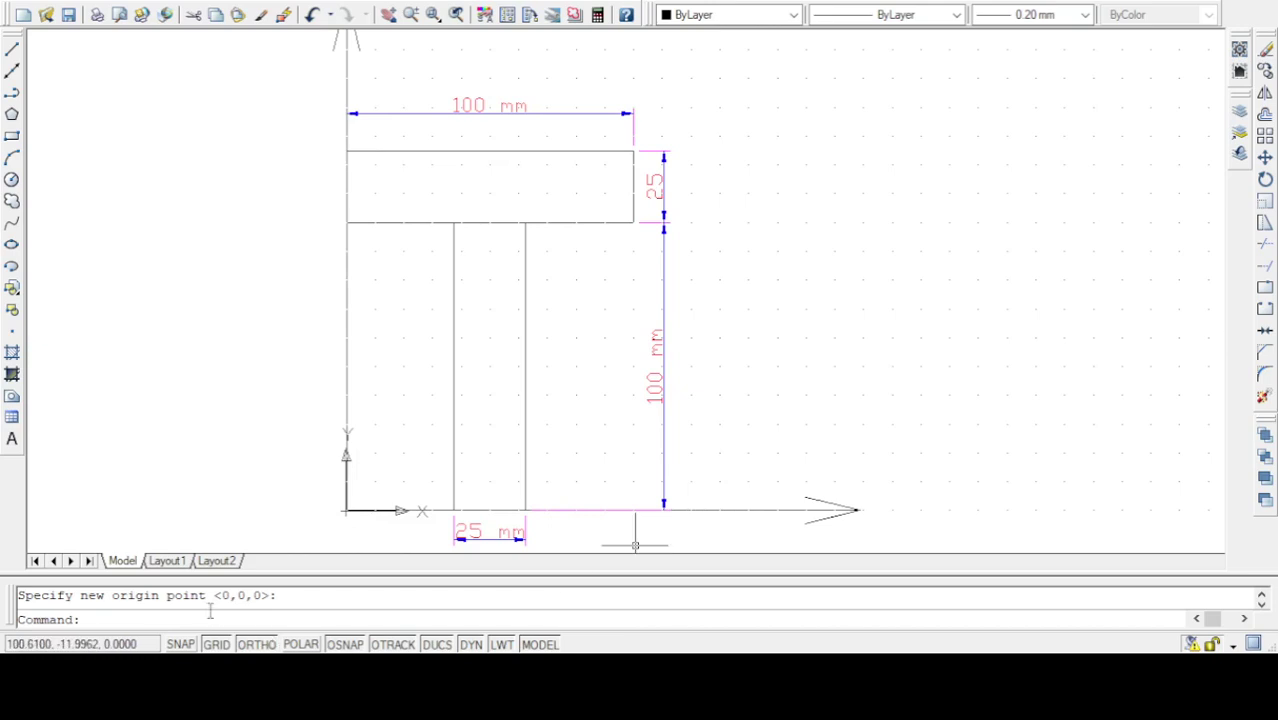
Run MASSPROP again on both regions to calculate the section's properties relative to the new origin.
type("MASSPRO")
type("P")
key("Return")
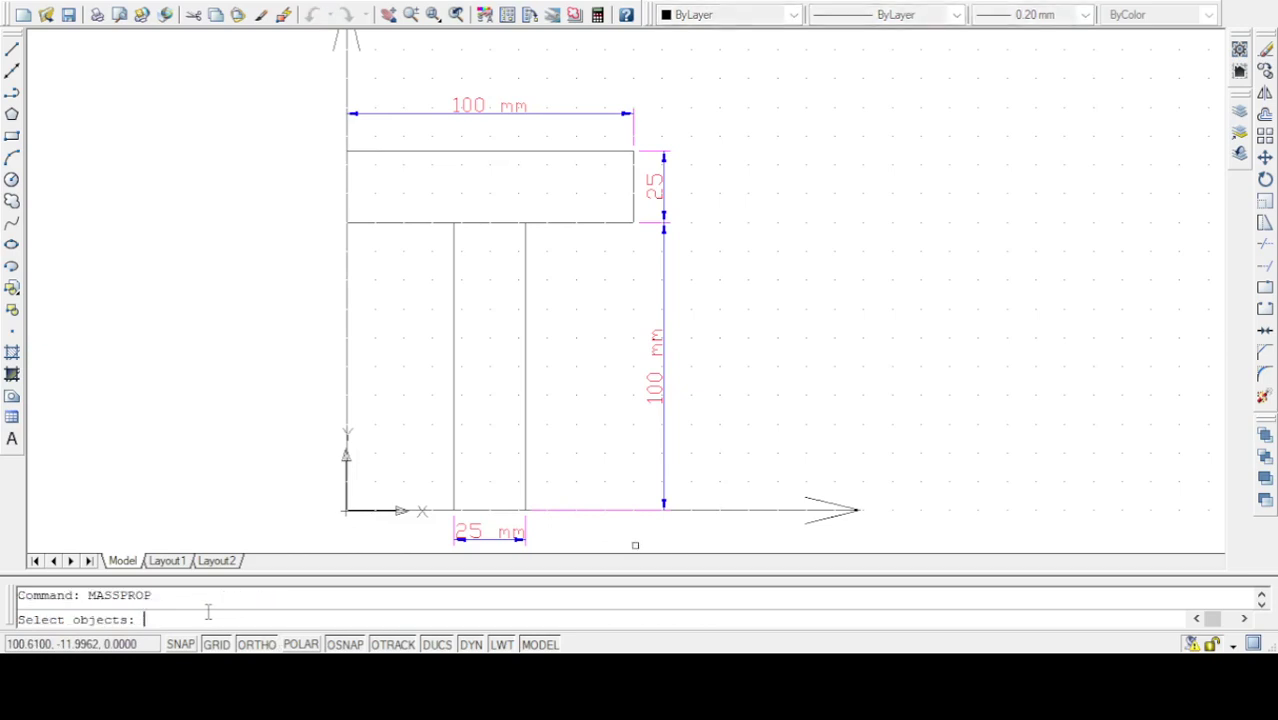
left_click(549, 260)
left_click(481, 194)
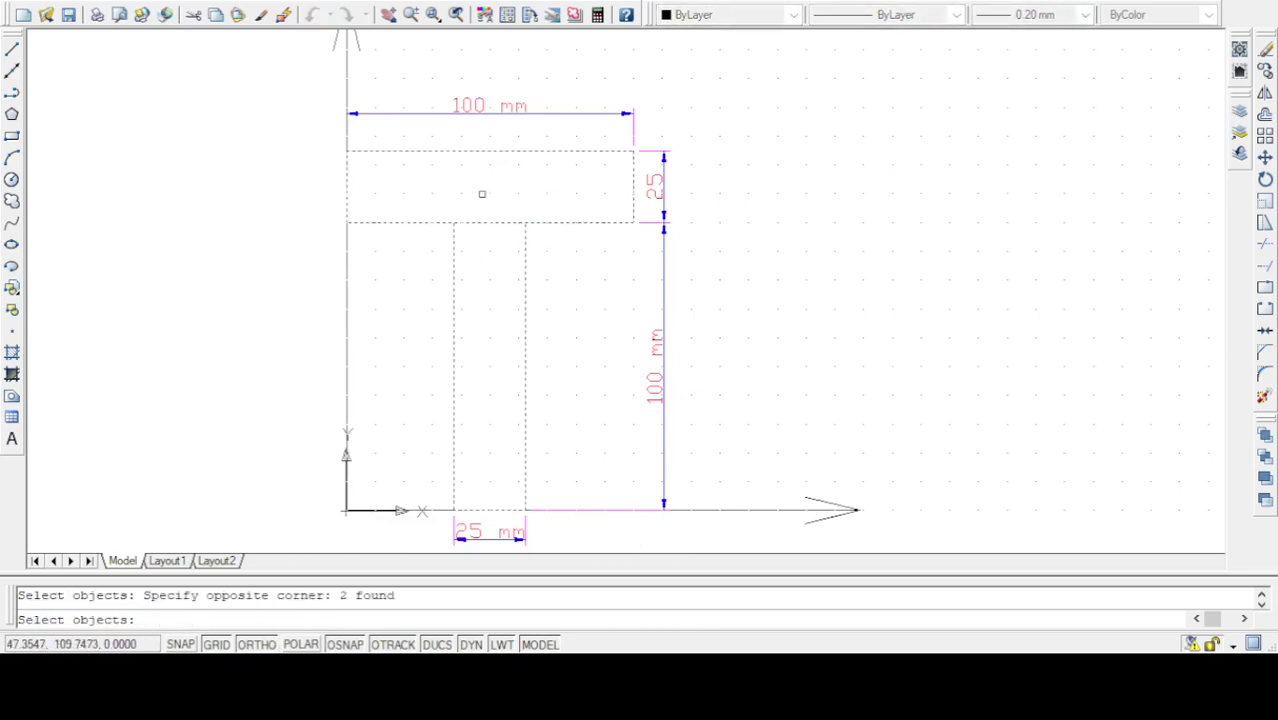
key("Return")
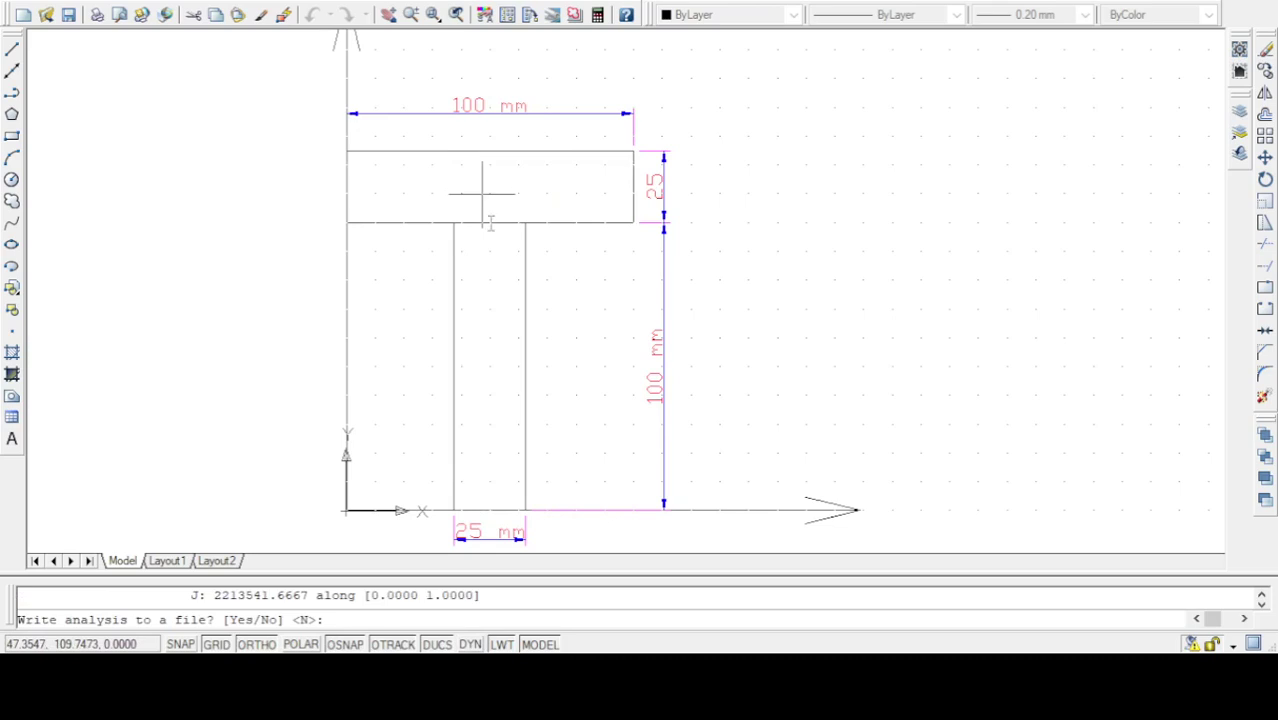
Examine the centroid's X and Y coordinates in the full text listing of the new analysis.
key("F12")
key("F2")
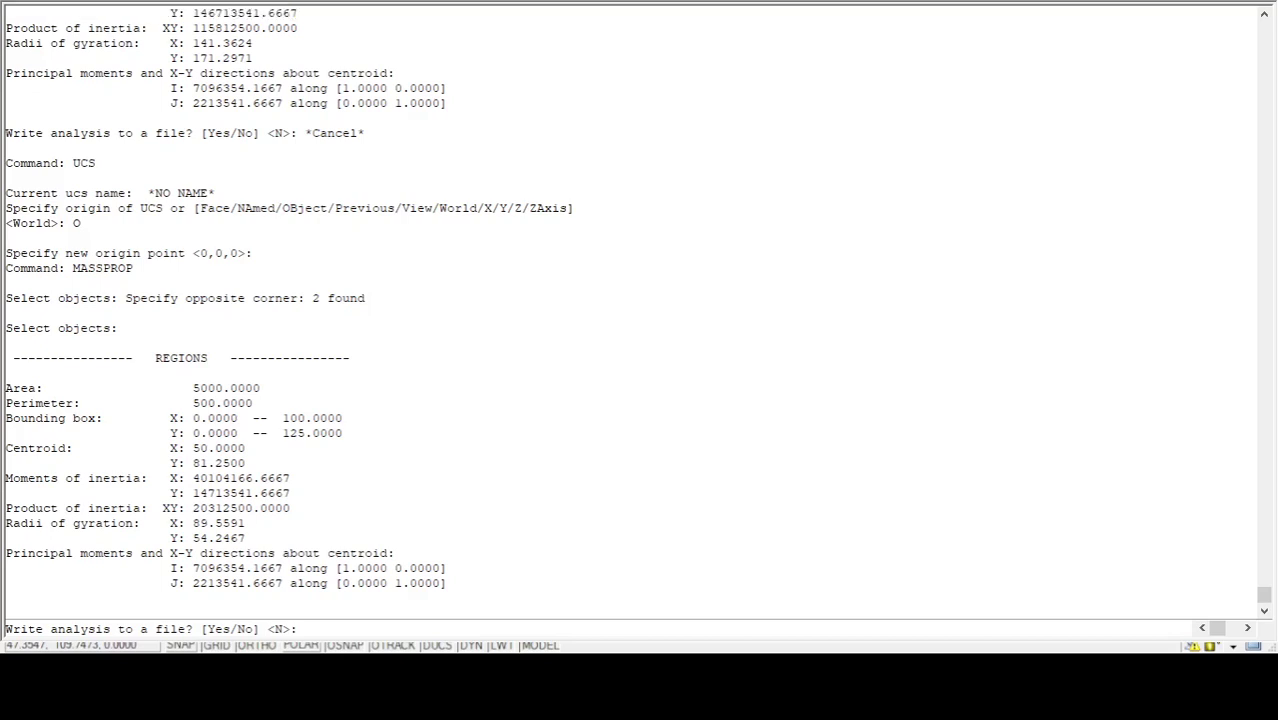
key("F12")
left_click_drag(189, 452, 258, 453)
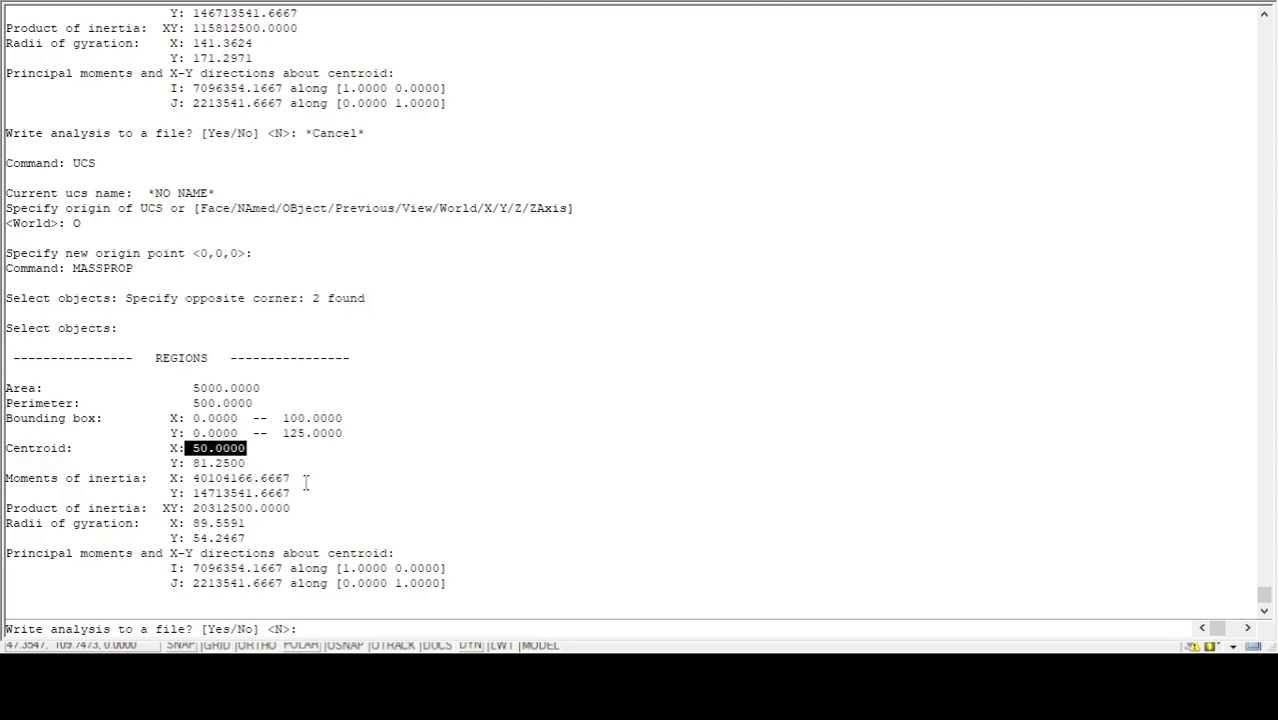
left_click(269, 455)
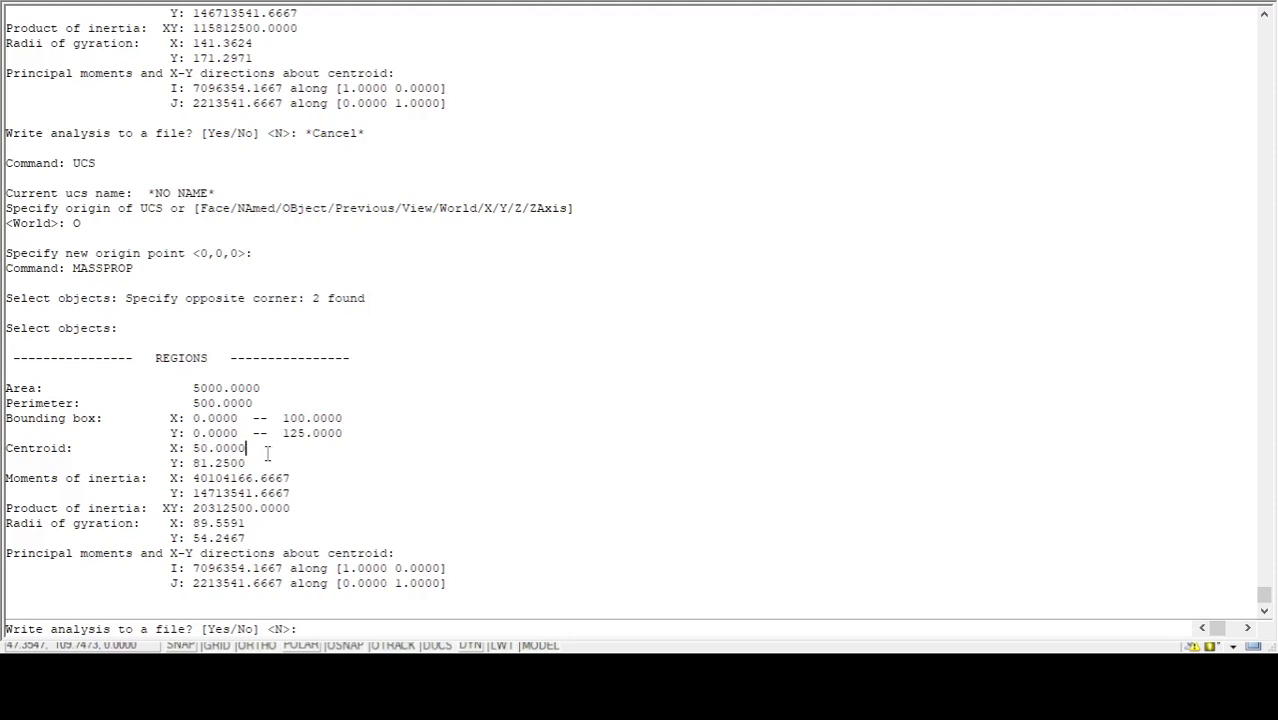
left_click_drag(194, 450, 250, 462)
left_click(194, 465)
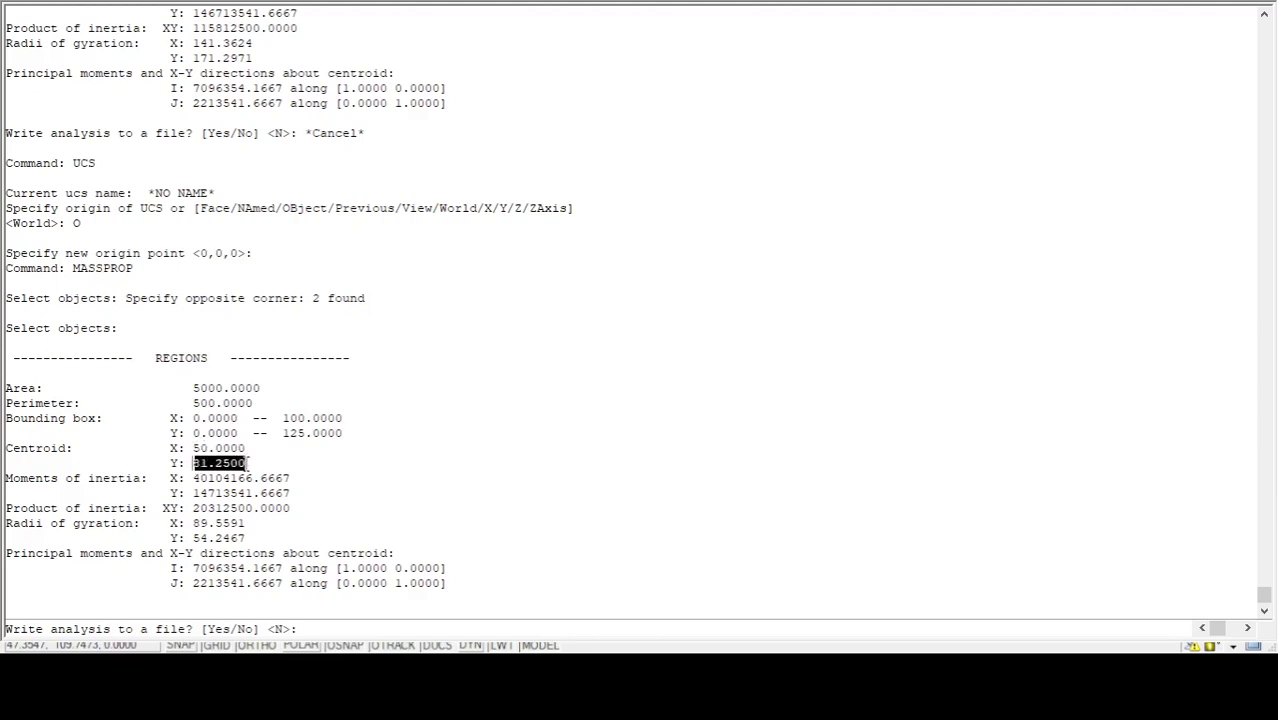
left_click(272, 459)
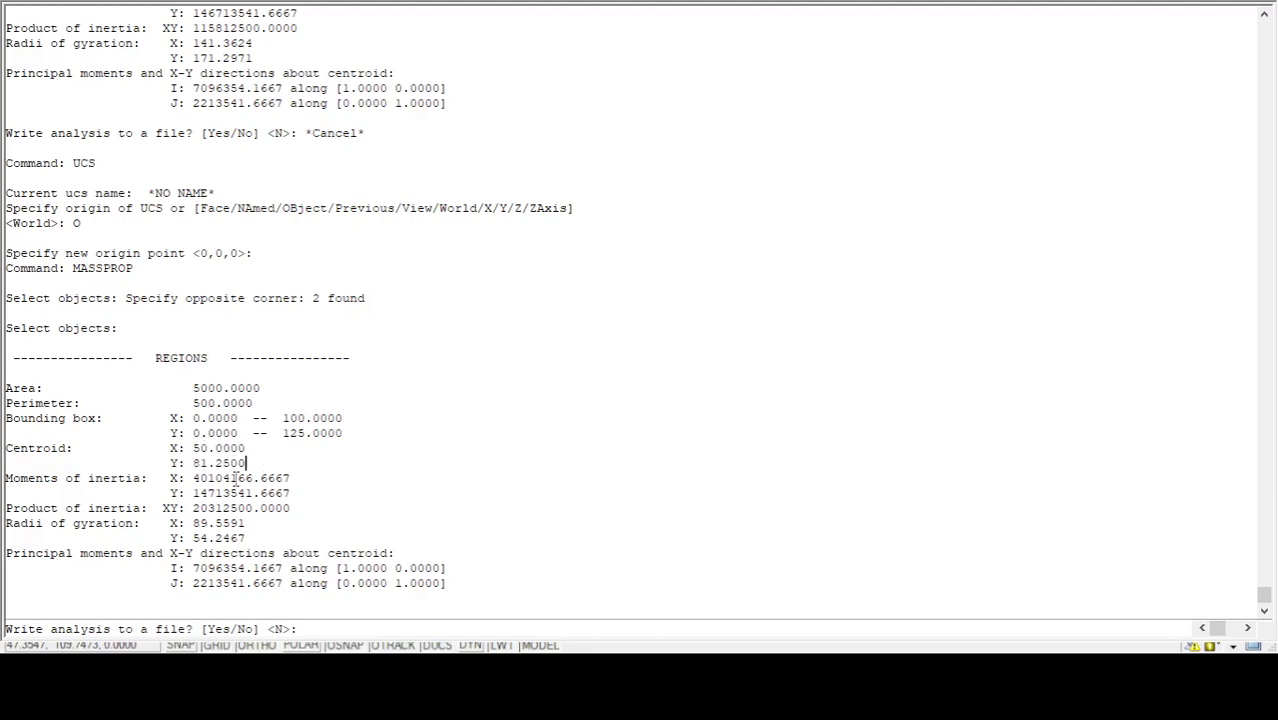
left_click_drag(248, 463, 196, 466)
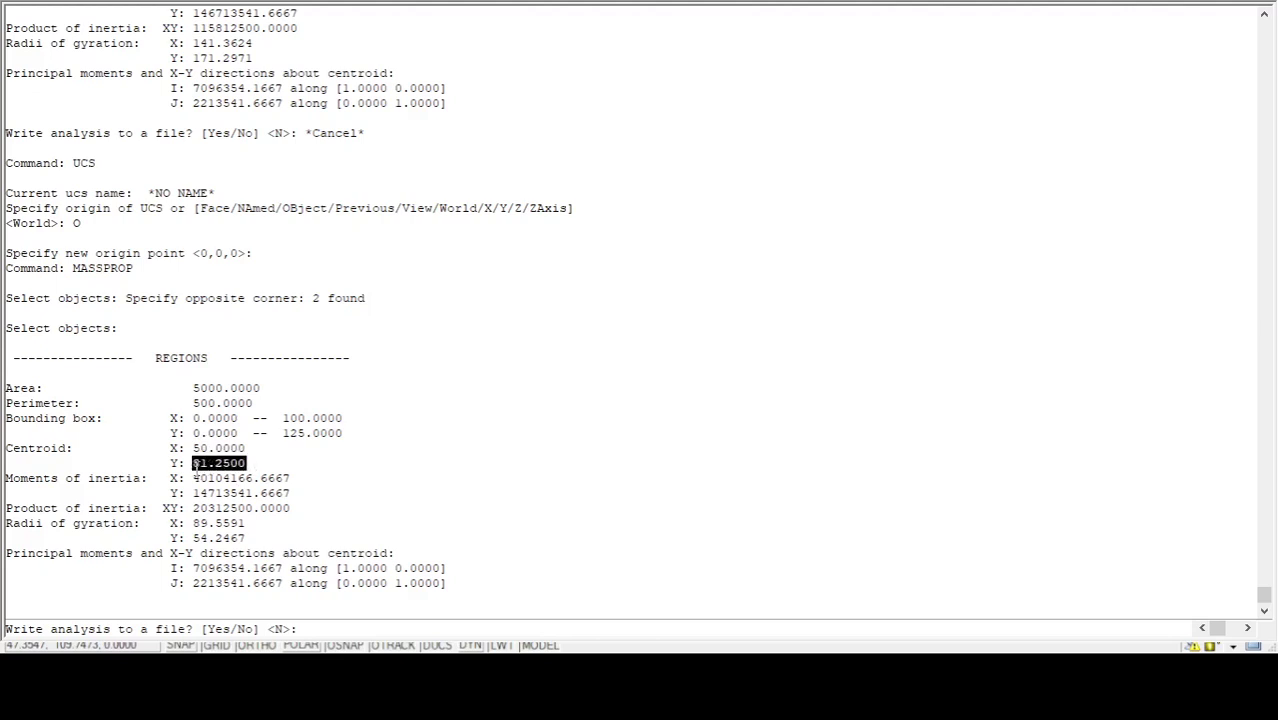
left_click(268, 478)
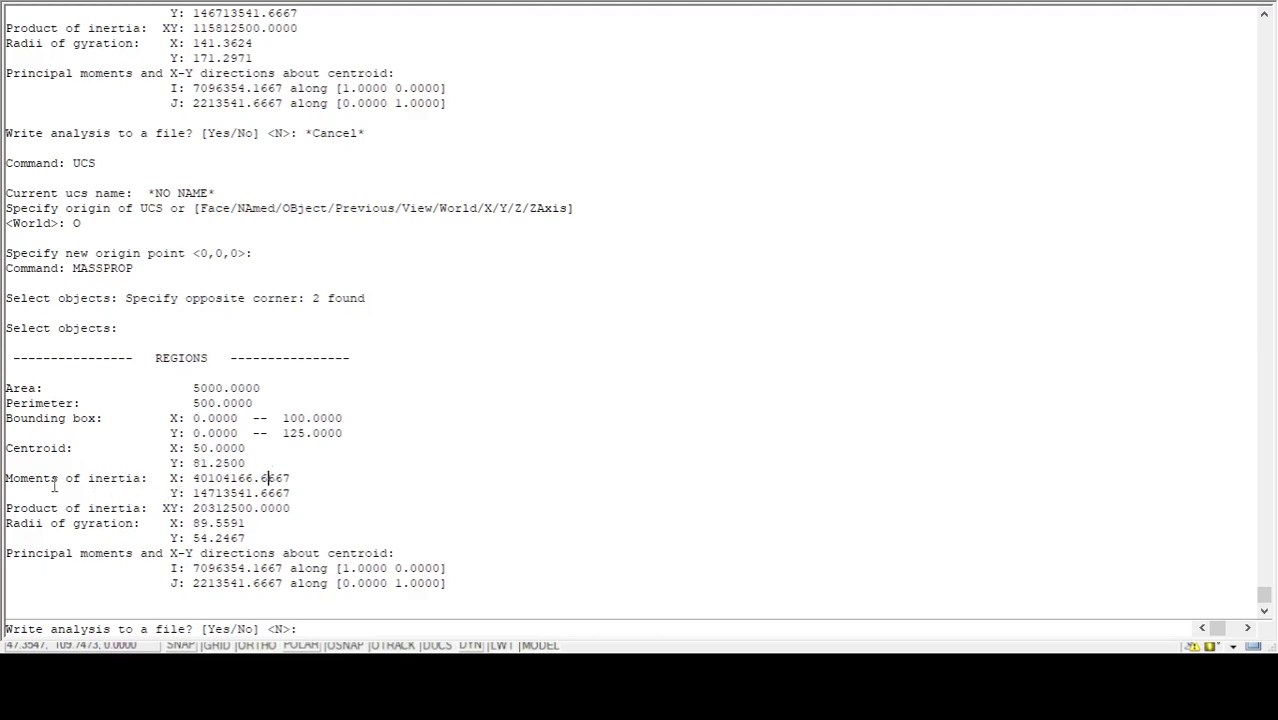
Examine the moments of inertia about X and Y in the analysis listing.
left_click_drag(60, 480, 290, 492)
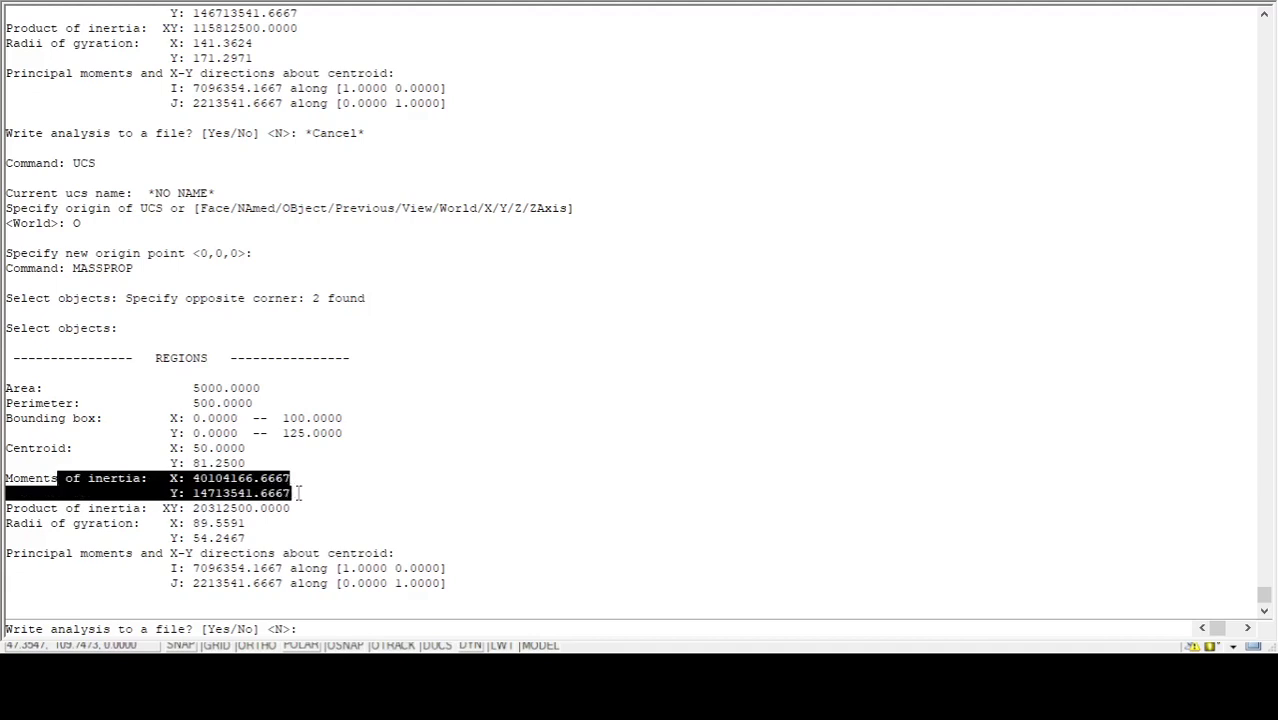
left_click(300, 492)
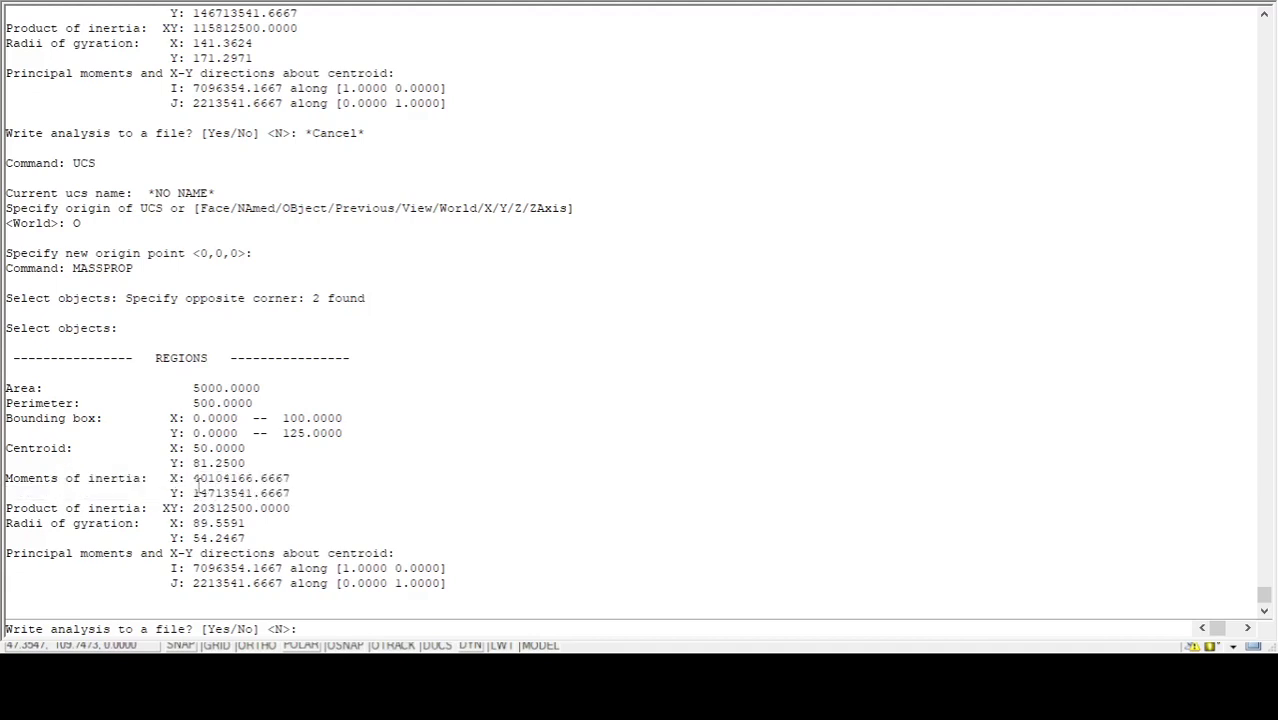
left_click_drag(166, 478, 303, 492)
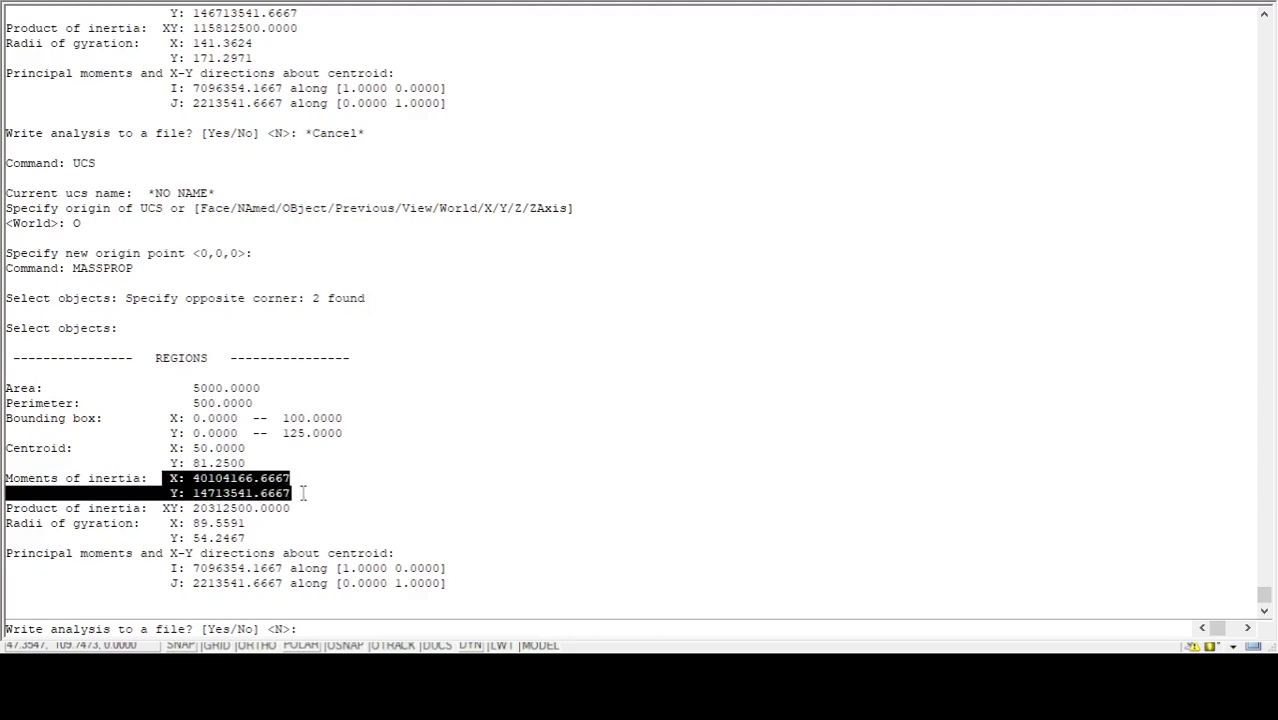
Examine the principal moments about the centroid and compare them with the moments of inertia about X and Y in the analysis listing.
left_click(303, 492)
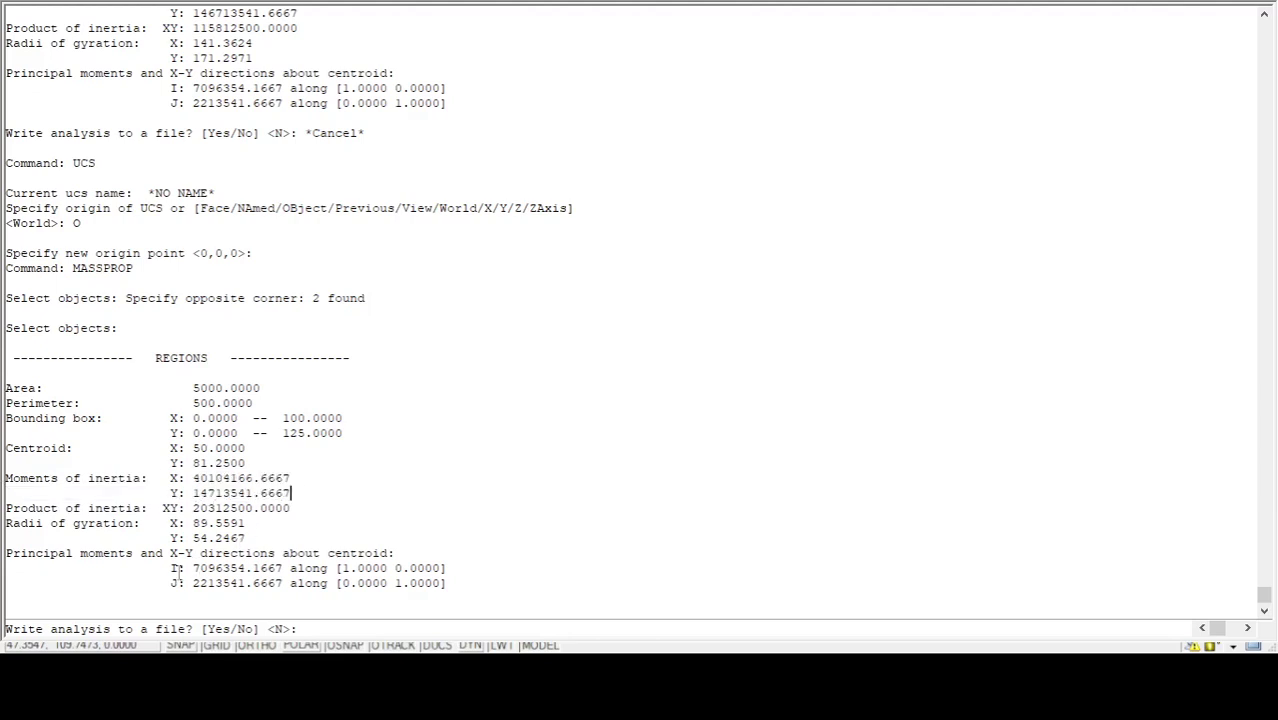
left_click_drag(193, 568, 324, 587)
left_click_drag(37, 553, 286, 587)
left_click(285, 586)
left_click_drag(191, 479, 293, 478)
left_click(295, 493)
left_click(291, 477)
left_click(294, 493)
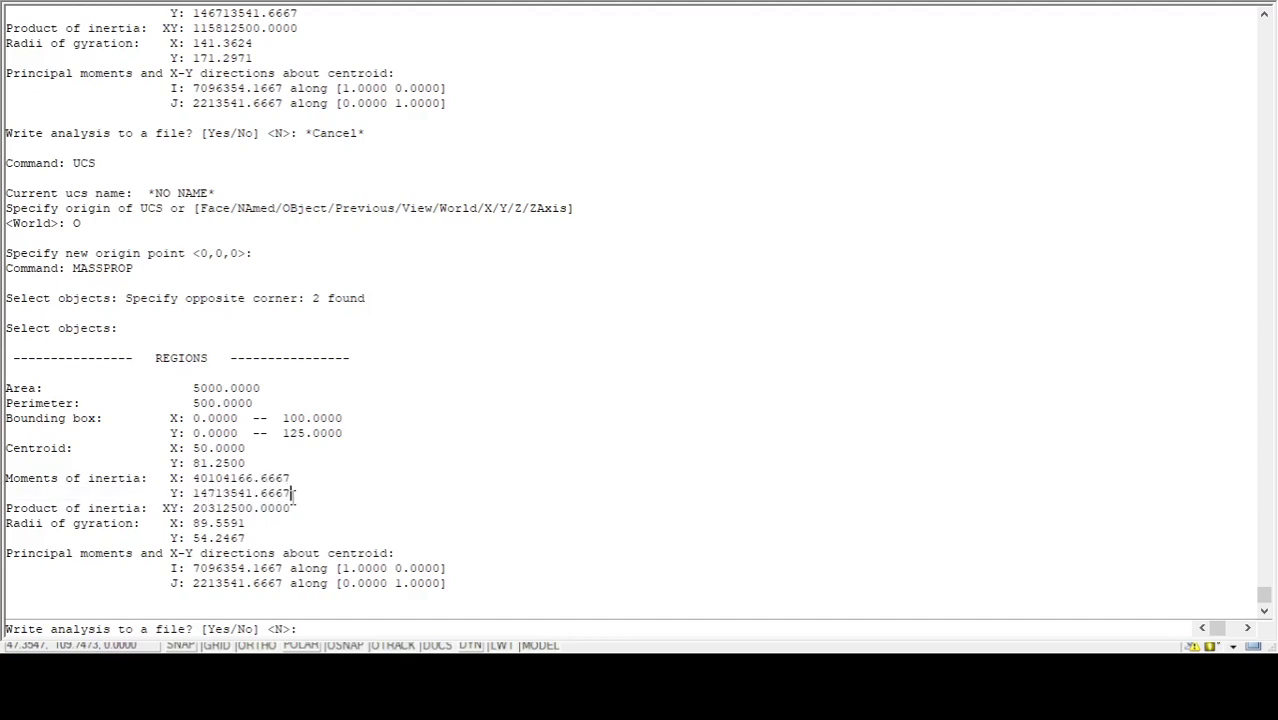
Review the centroid's X and Y coordinates in the listing, return to the drawing and end MASSPROP without writing a file.
left_click_drag(174, 448, 248, 463)
left_click(248, 462)
left_click_drag(194, 448, 253, 458)
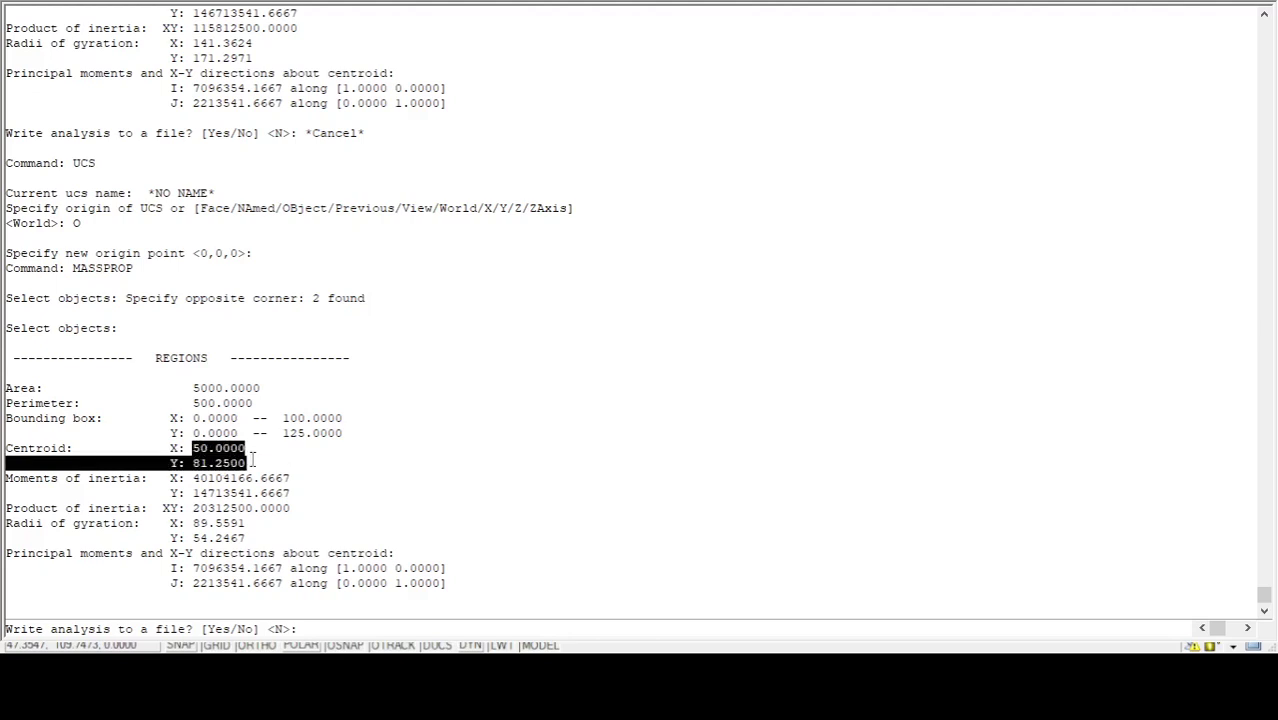
left_click(253, 460)
left_click_drag(243, 463, 190, 448)
key("F12")
key("F2")
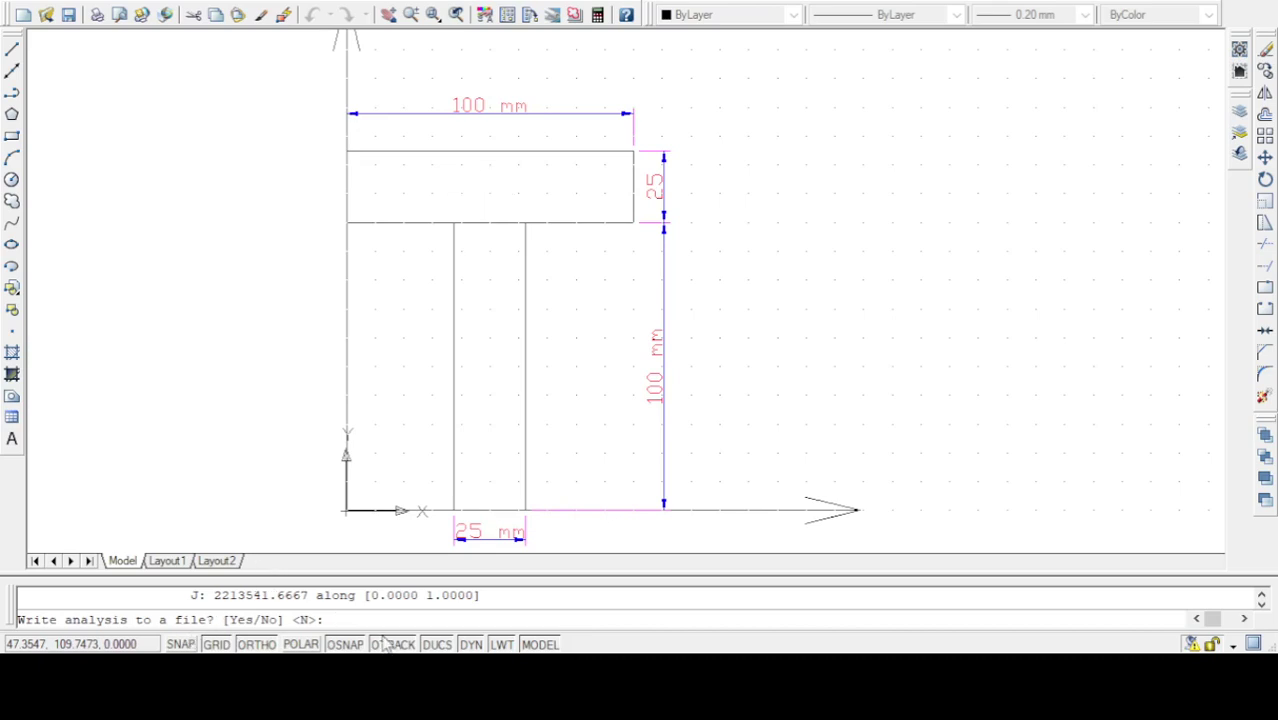
key("Escape")
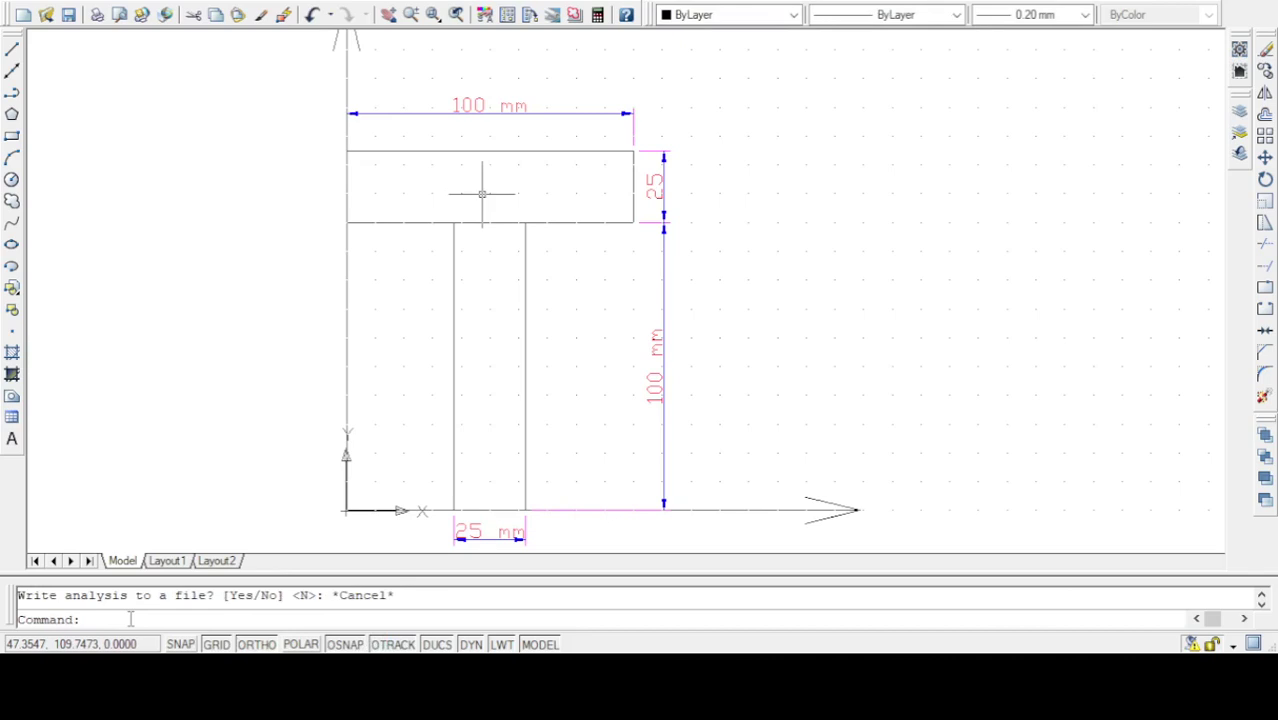
Place a point at 50,80.25 to mark the section's centroid, and turn the grid display off.
type("POINT")
key("Return")
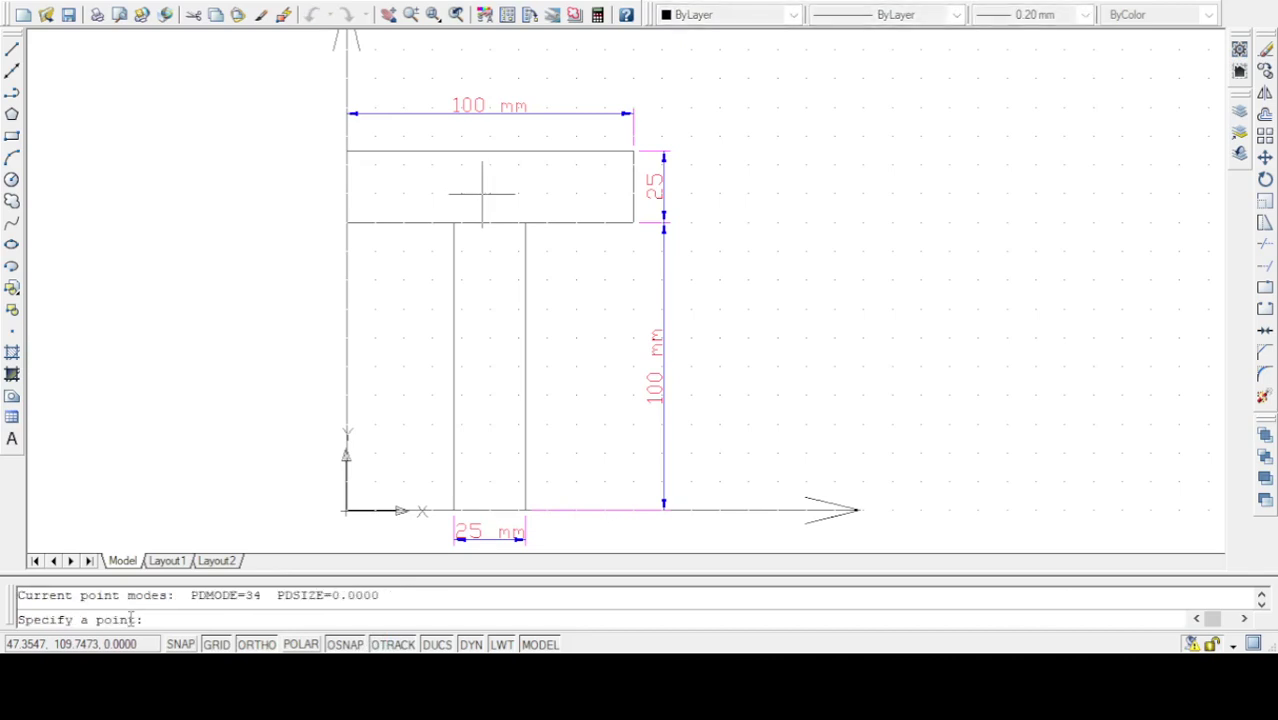
type("50,80.25")
key("Return")
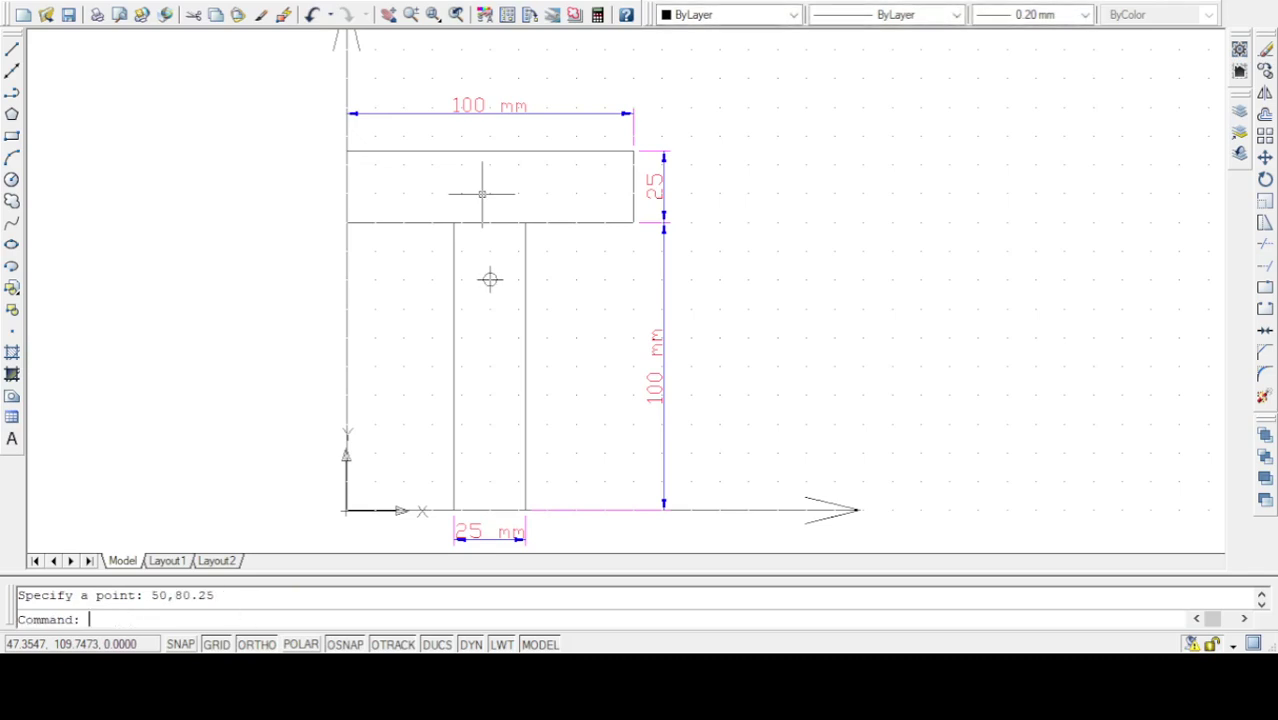
left_click(217, 644)
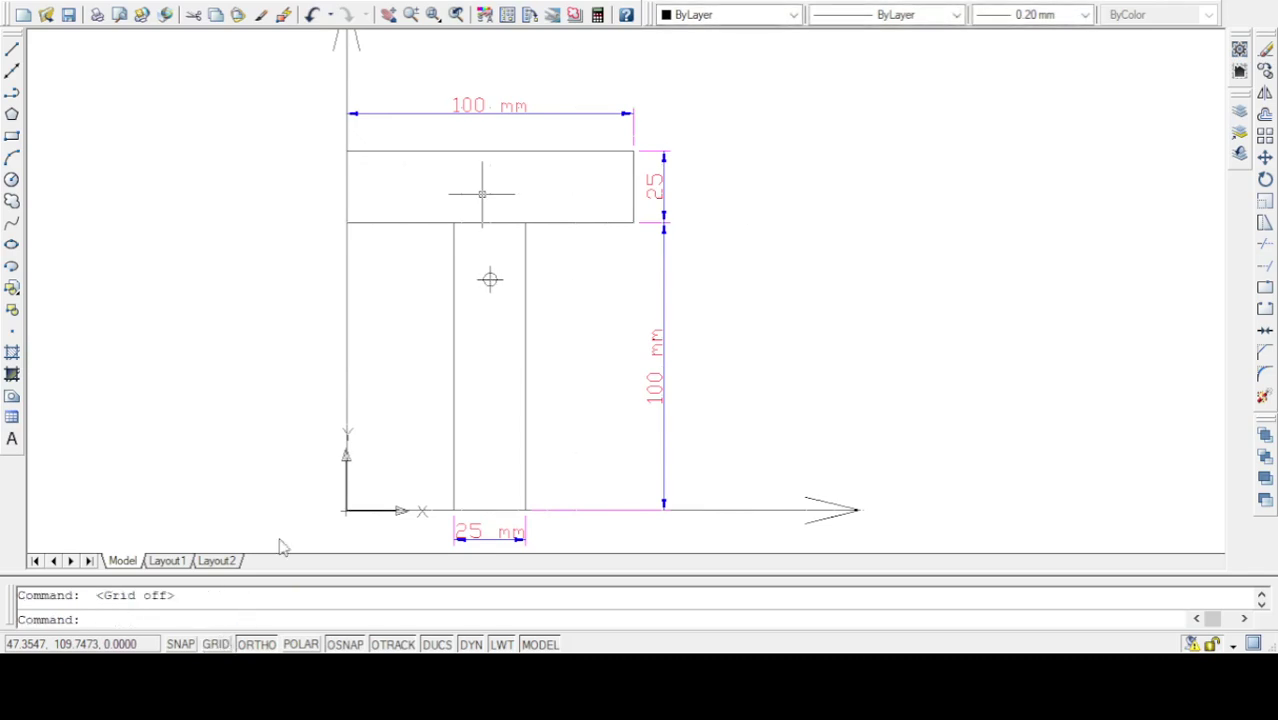
Add a vertical linear dimension from the web's base to the centroid point and match its properties to the web's 100 mm height dimension.
type("dli")
key("Return")
left_click(489, 279)
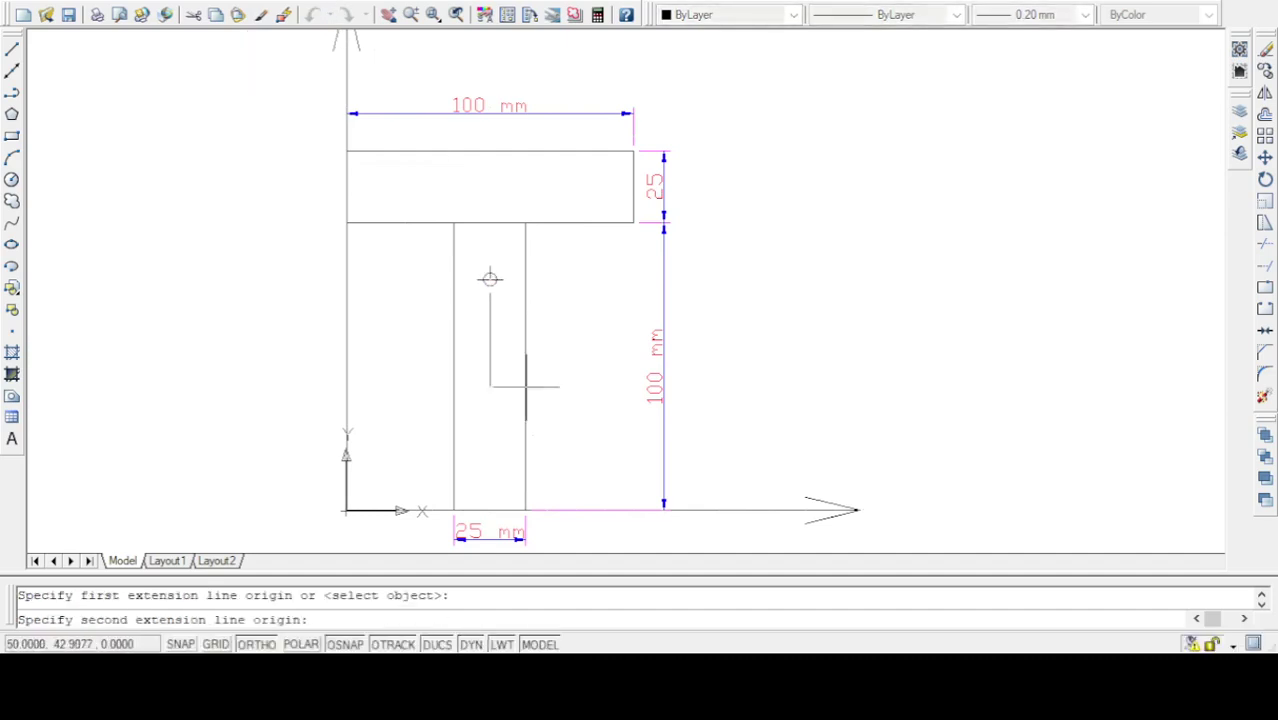
left_click(525, 510)
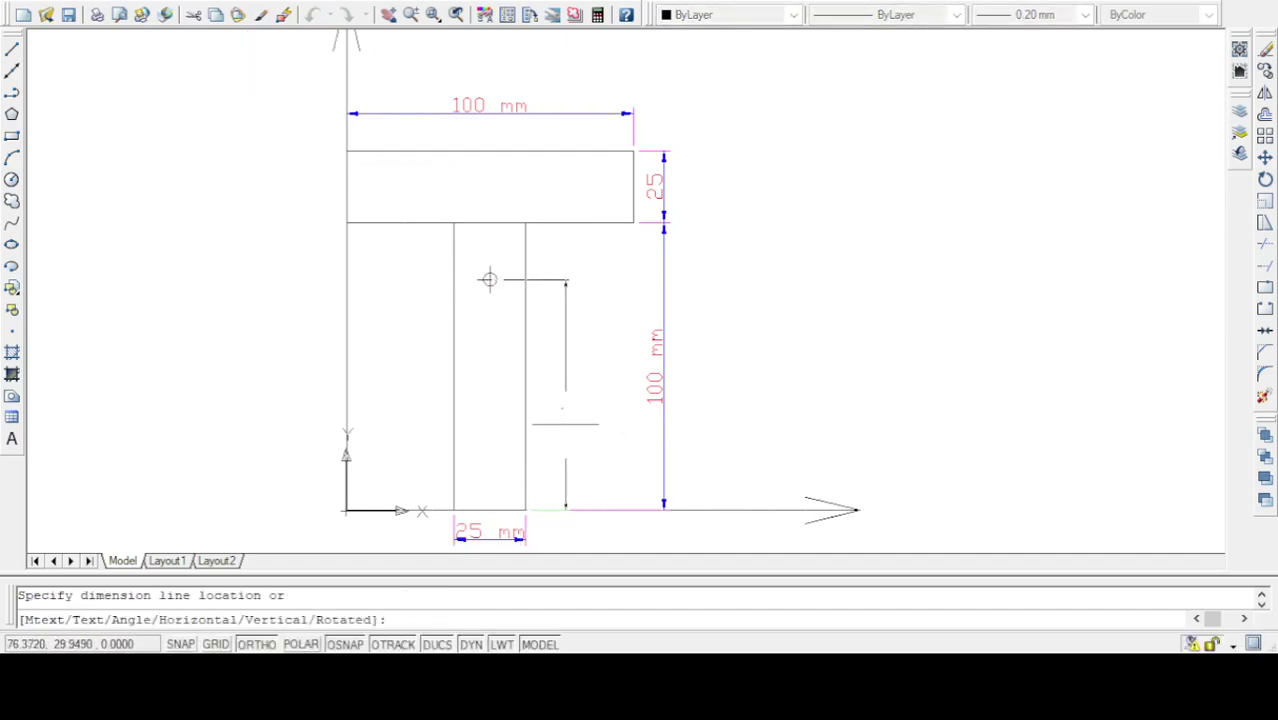
left_click(566, 410)
left_click(655, 366)
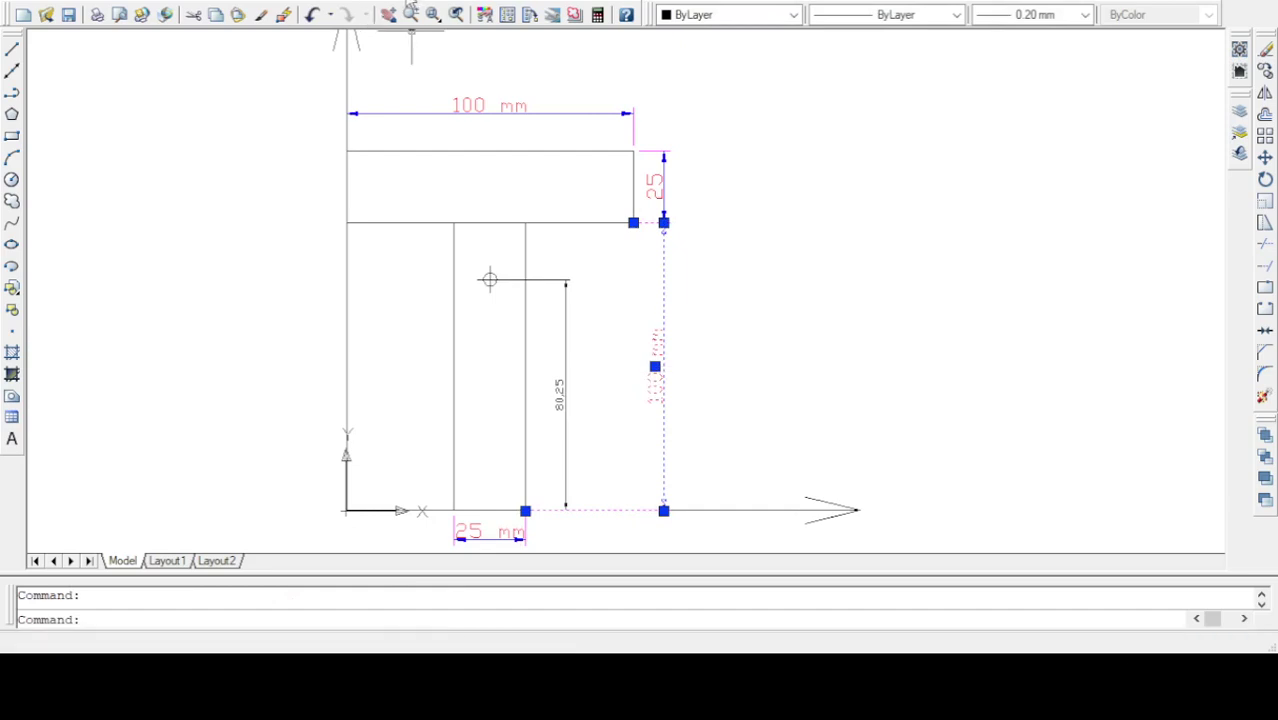
left_click(260, 14)
left_click(567, 411)
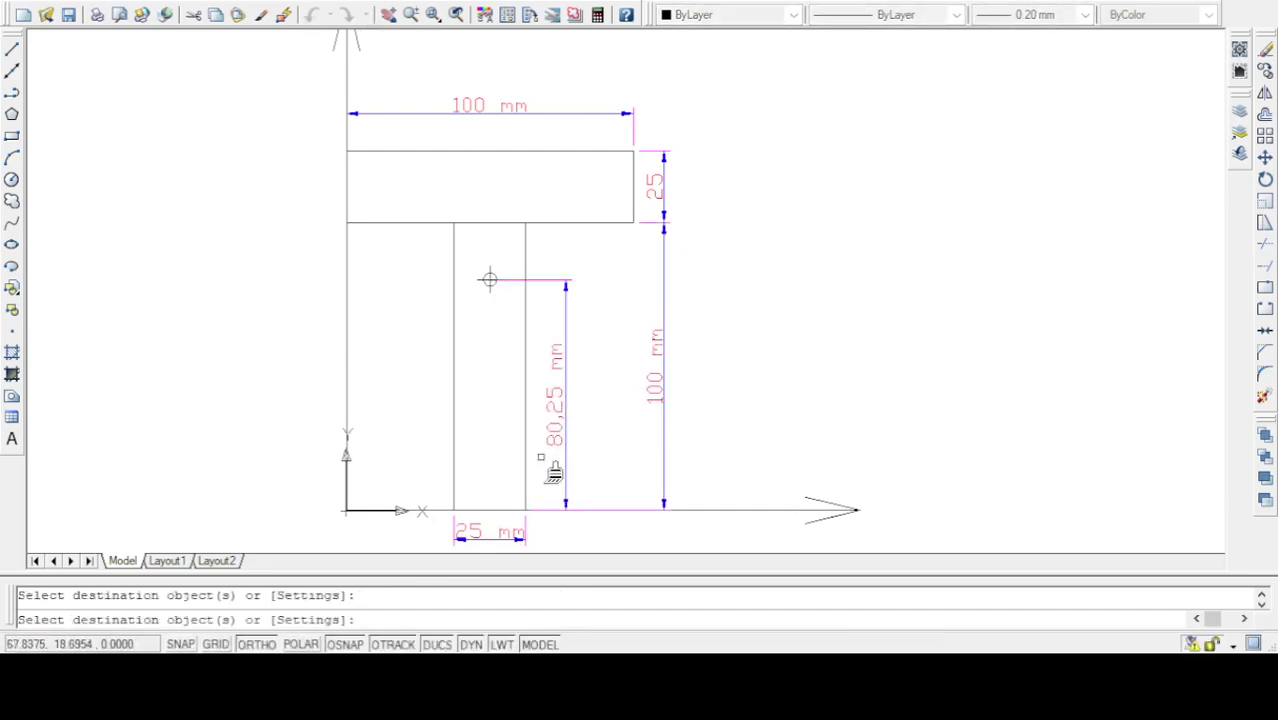
Add a horizontal linear dimension from the vertical reference axis to the centroid point and match its properties to the centroid's vertical dimension.
left_click(350, 54)
left_click(345, 511)
left_click(489, 279)
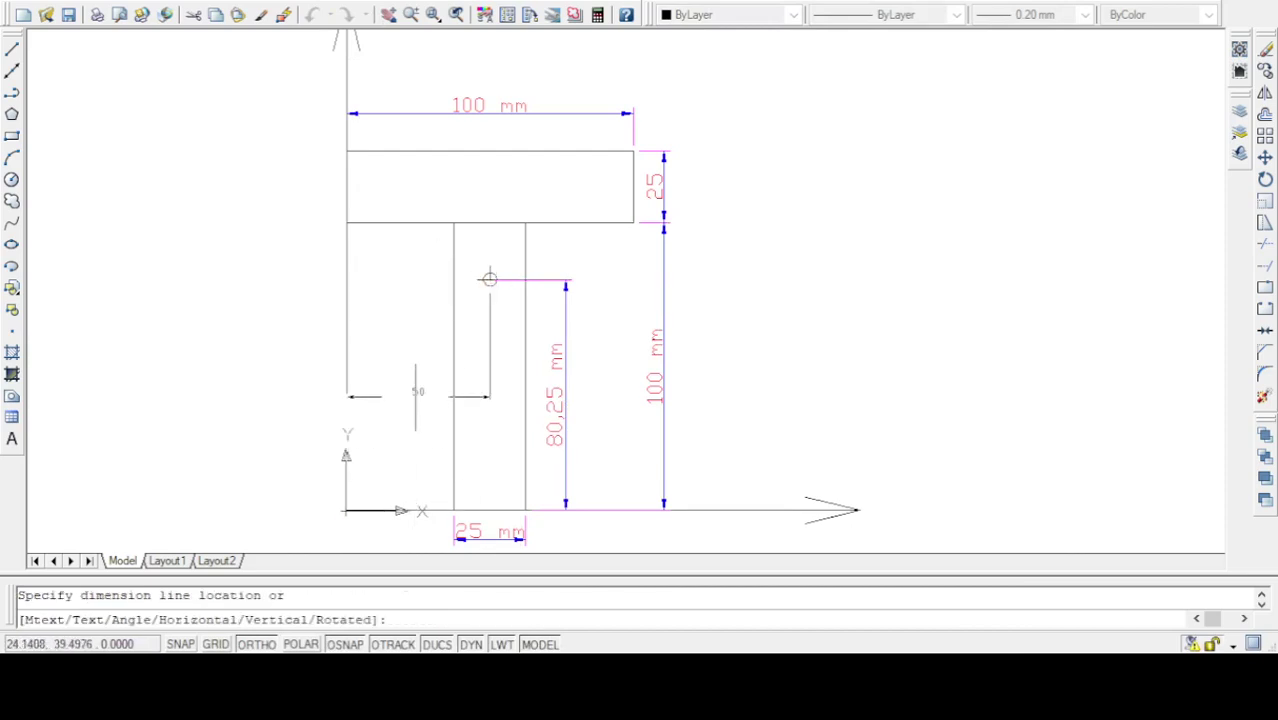
left_click(417, 346)
left_click(566, 371)
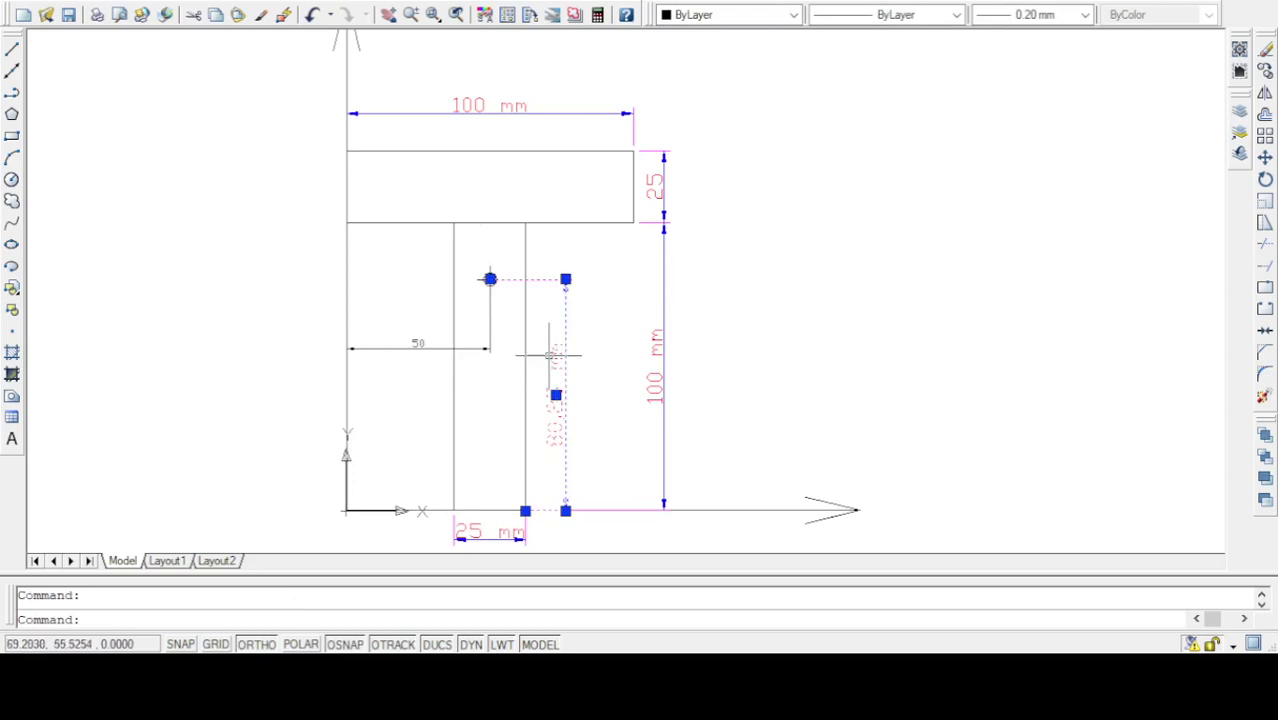
left_click(410, 15)
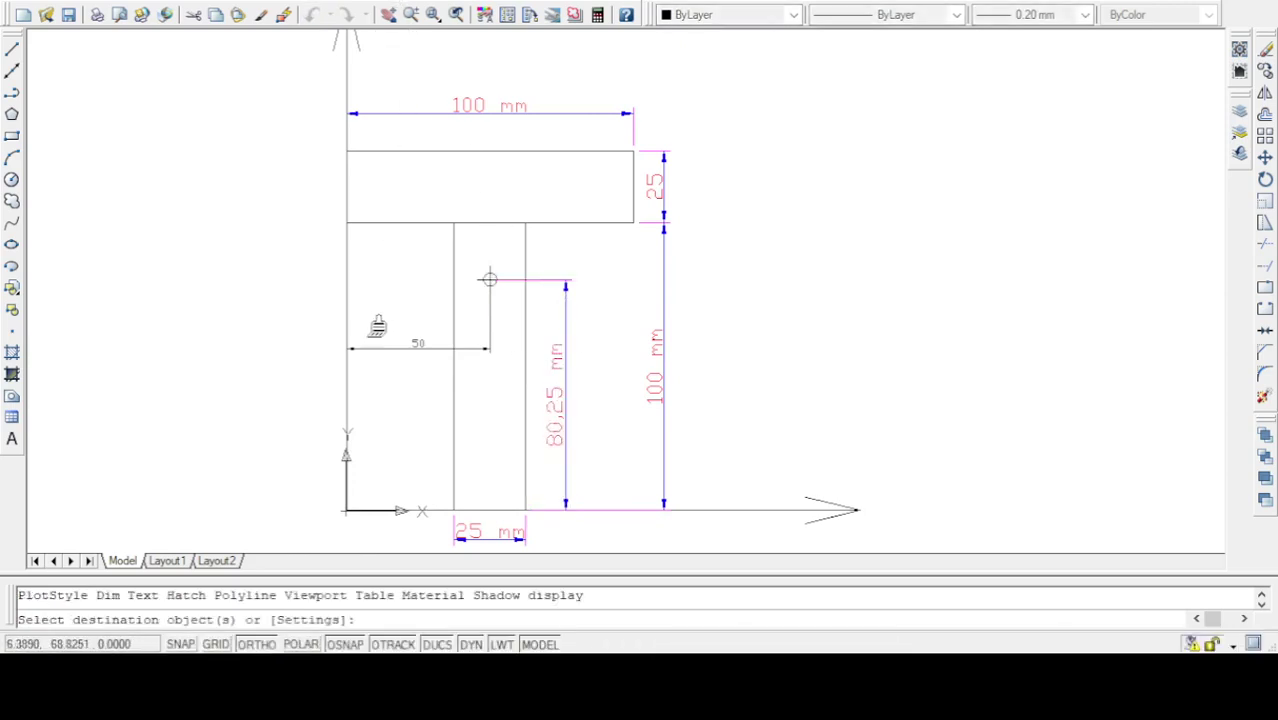
left_click(417, 346)
right_click(767, 303)
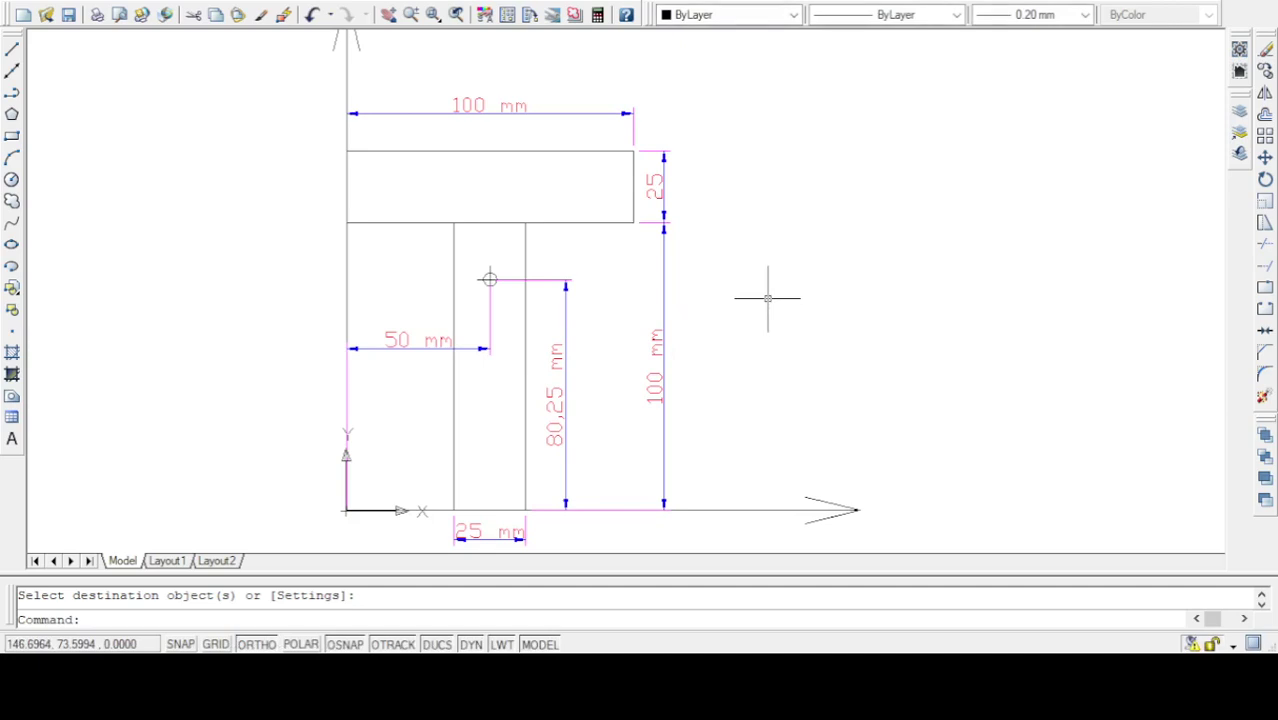